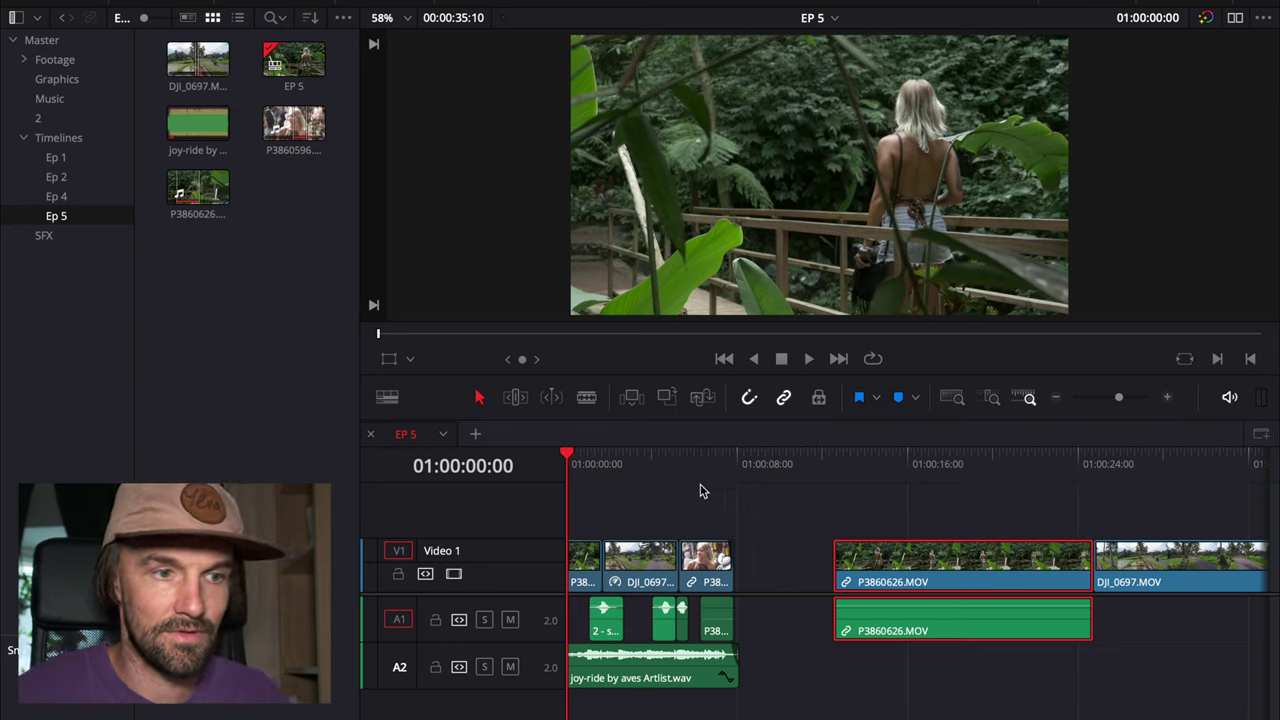
- Play through the timeline, then zoom in with the playhead back on the opening clips
key("space")
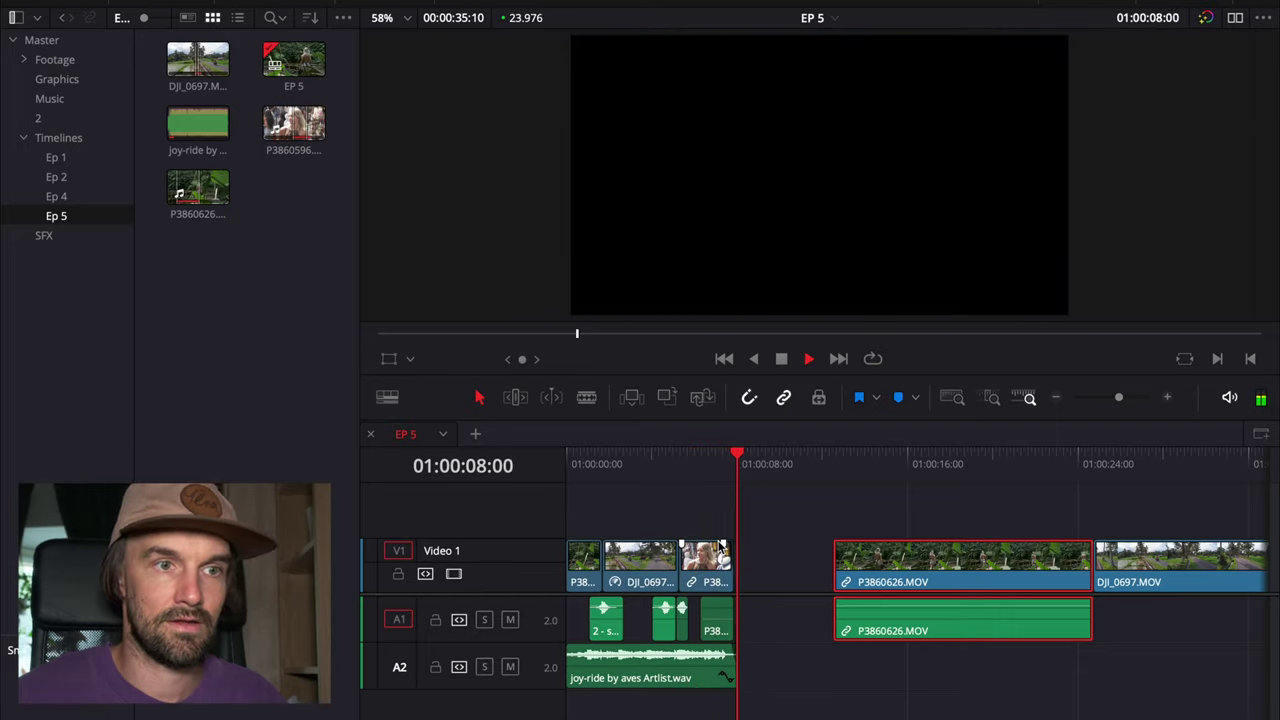
key("space")
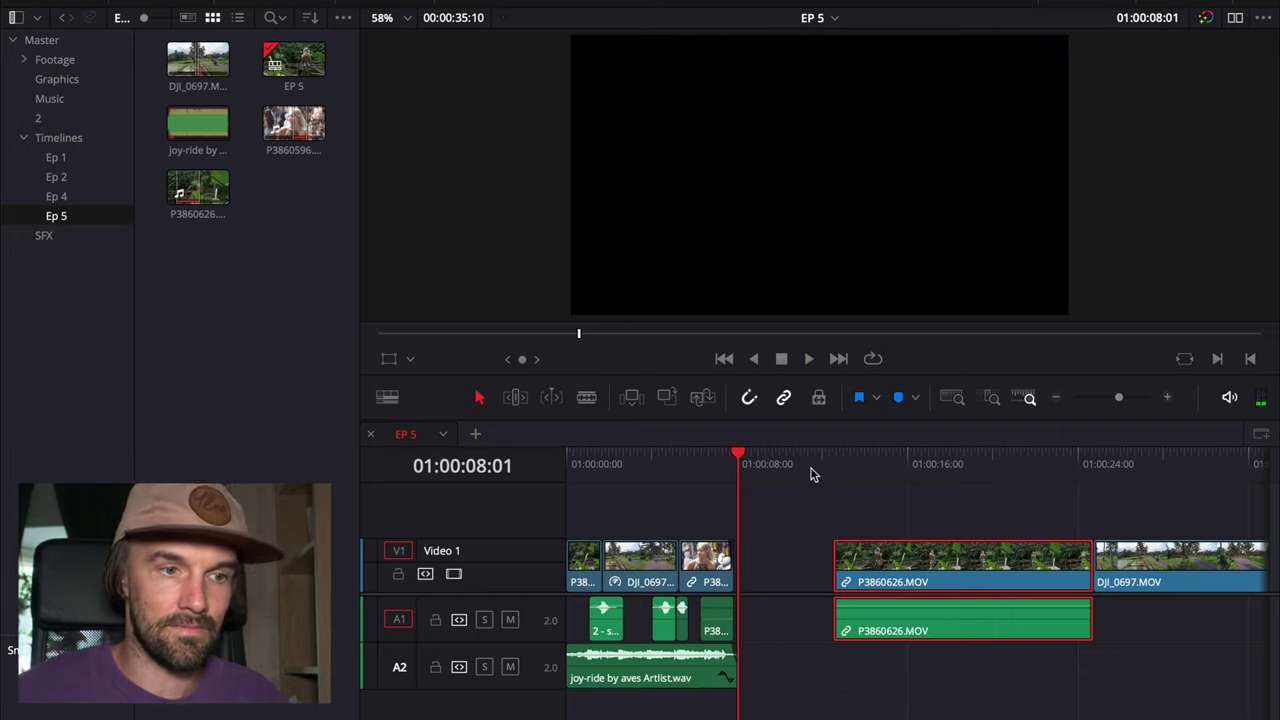
scroll(760, 474, "up", 2)
left_click_drag(703, 465, 612, 465)
scroll(673, 521, "up", 2)
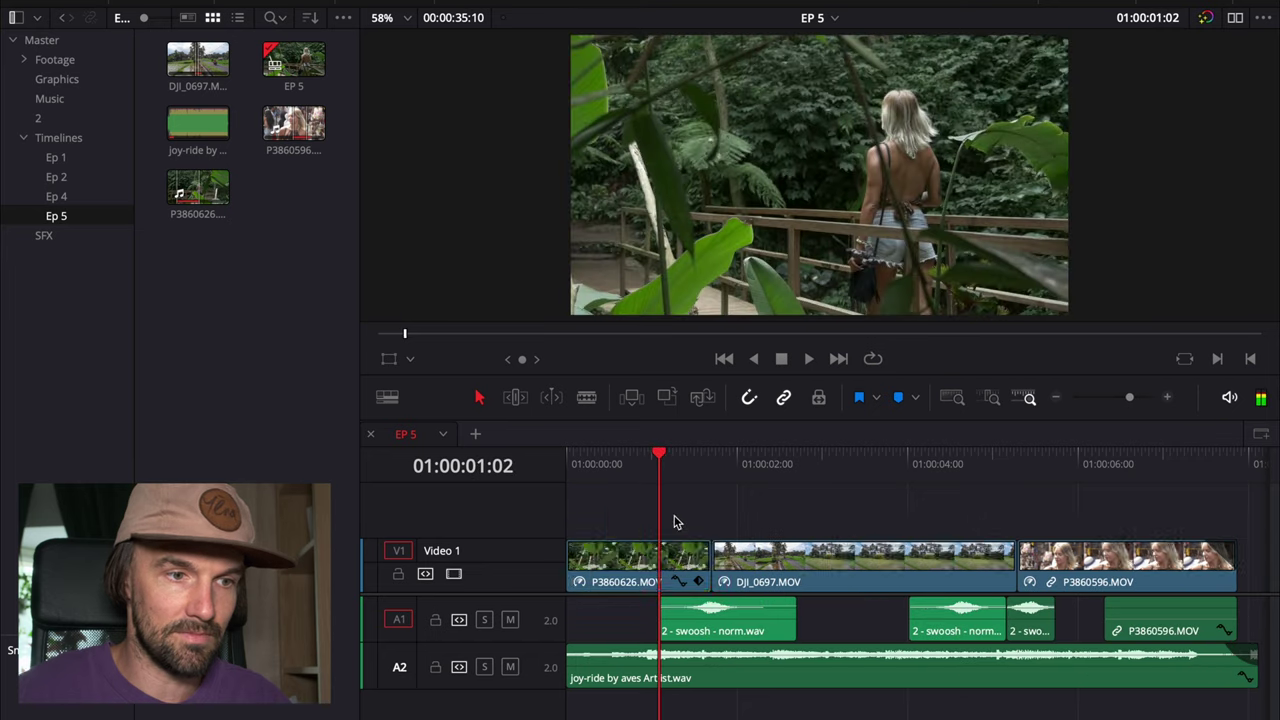
- Turn on Retime Controls for the opening P3860626.MOV clip, showing its 100% speed
left_click(630, 563)
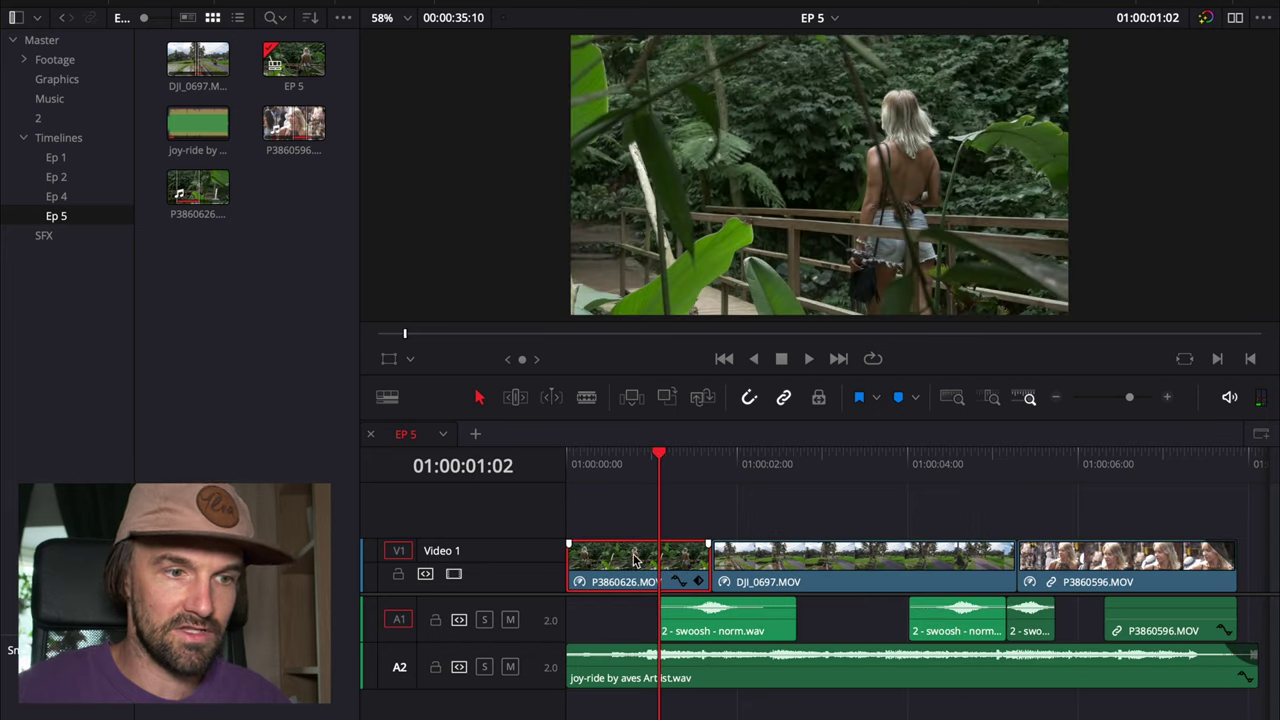
right_click(633, 562)
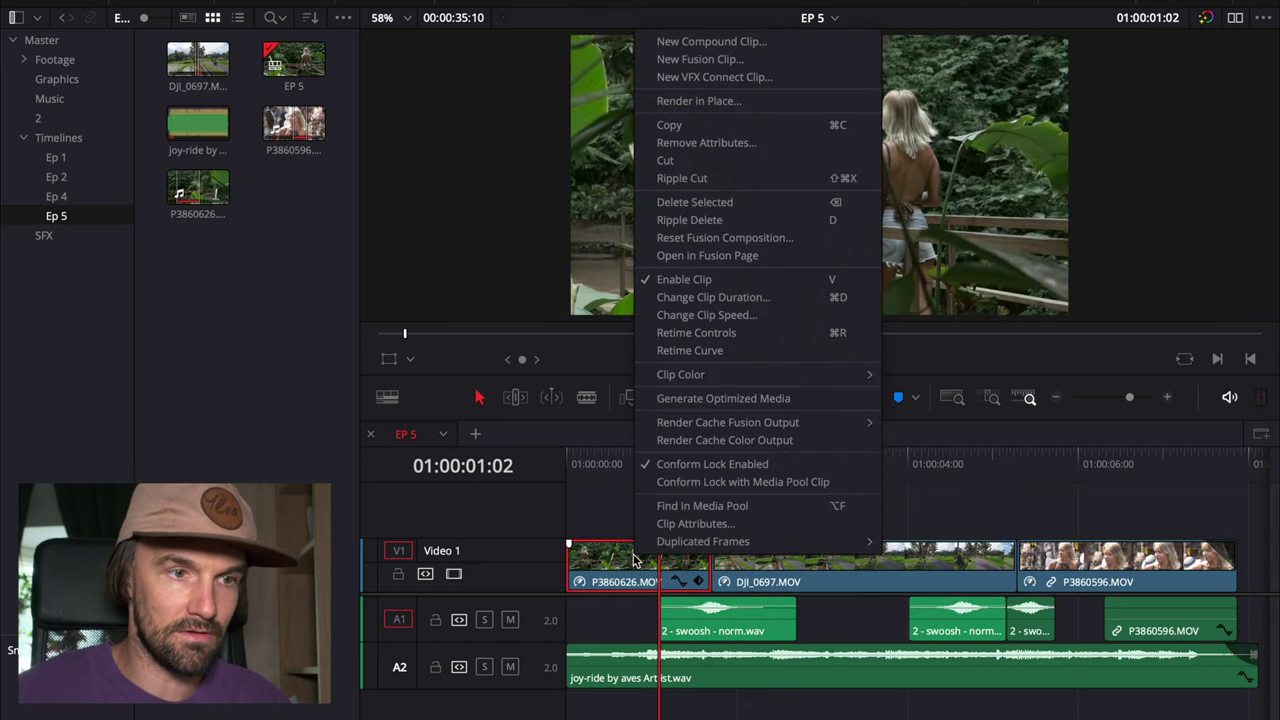
left_click(722, 333)
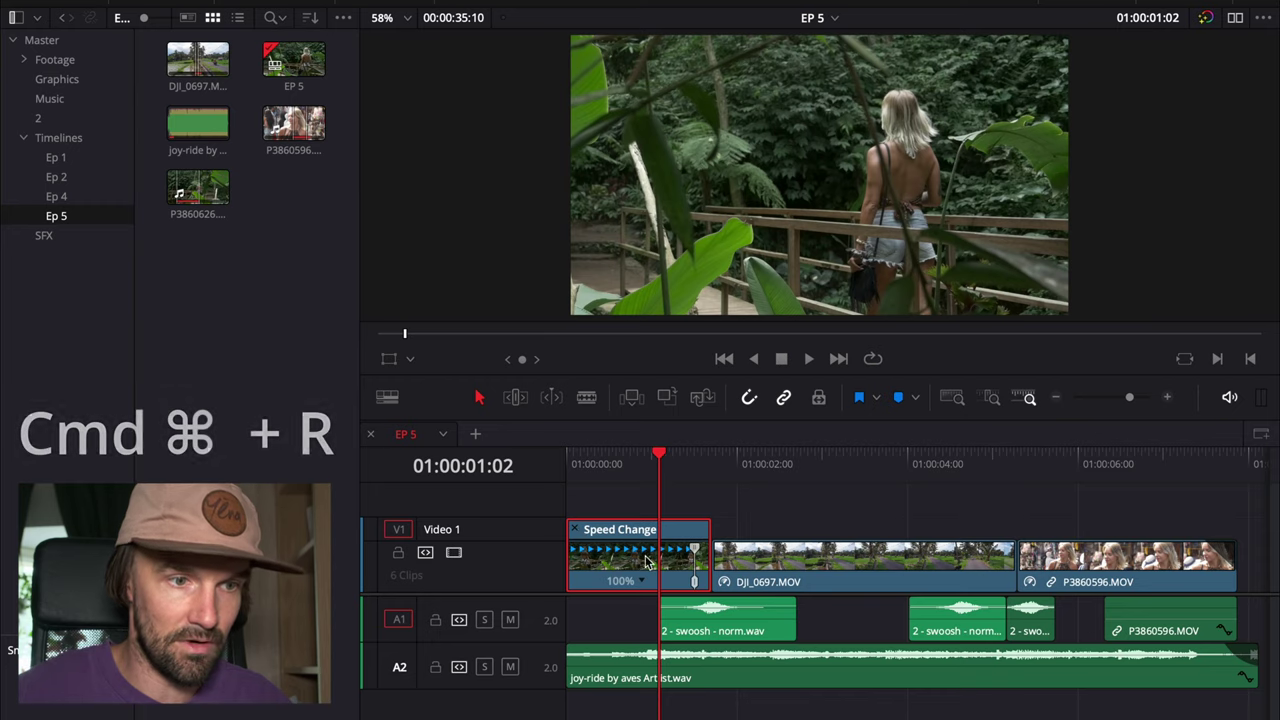
key("super+r")
key("super+r")
- Move the playhead to the first clip's end and then to its speed point
key("Down")
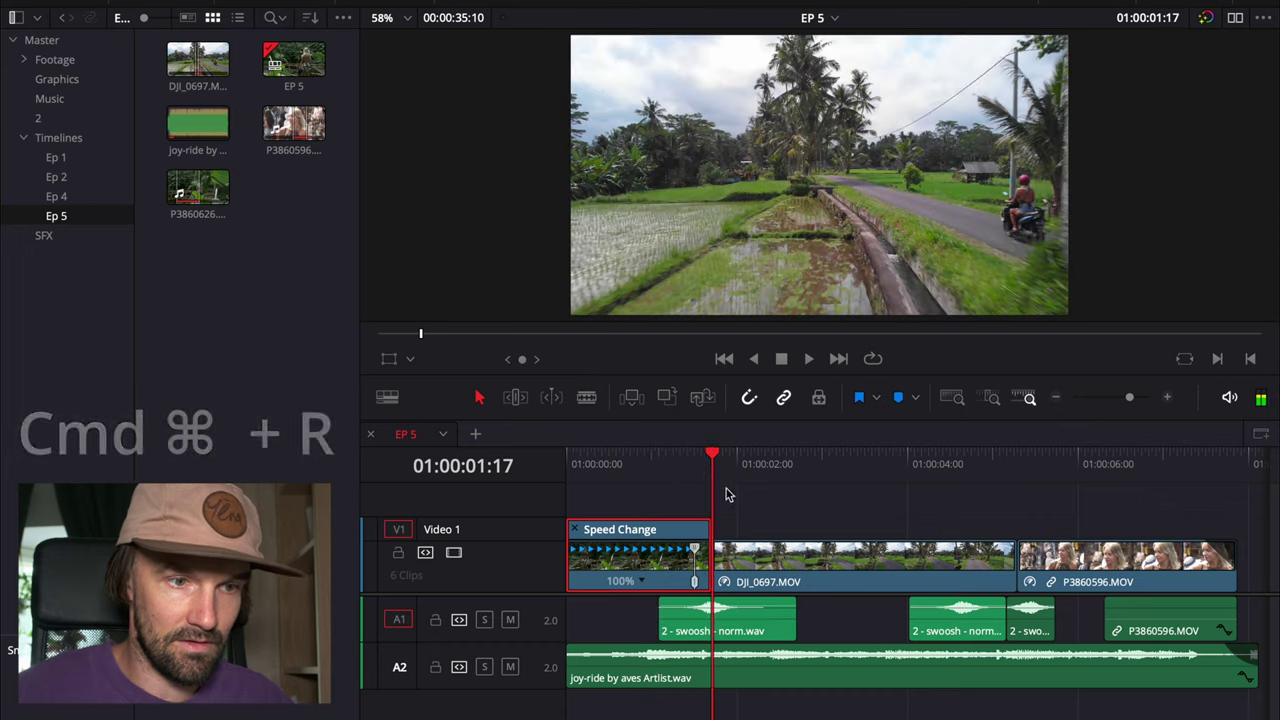
key("super+equal")
key("super+equal")
key("super+minus")
key("super+minus")
left_click(826, 580)
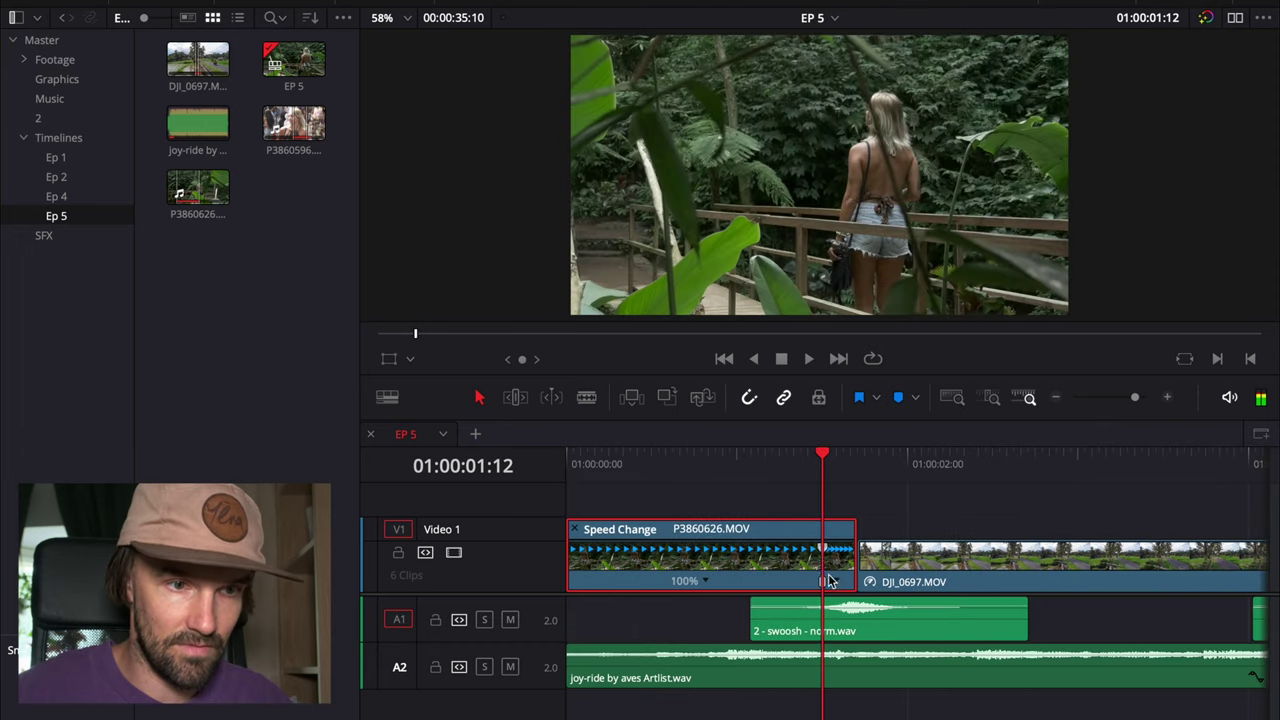
- Show the retime controls on DJI_0697.MOV and P3860596.MOV with Cmd+R
left_click(952, 572)
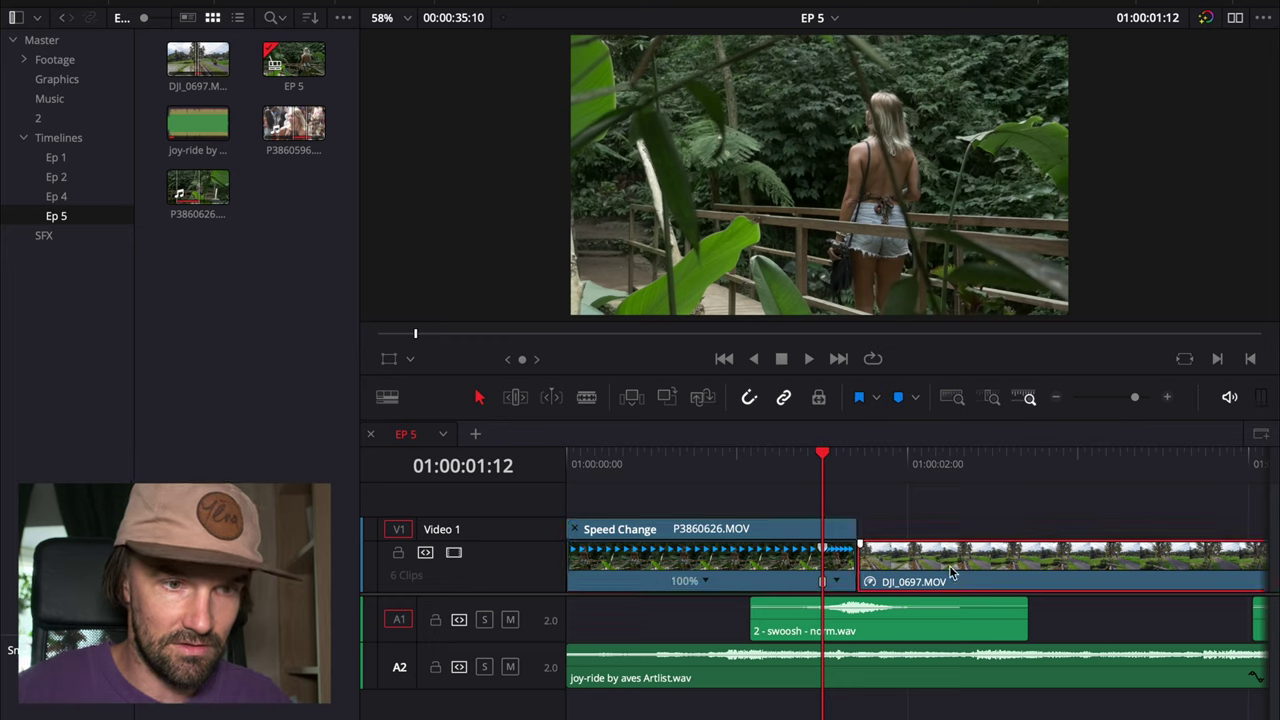
key("super+r")
key("super+minus")
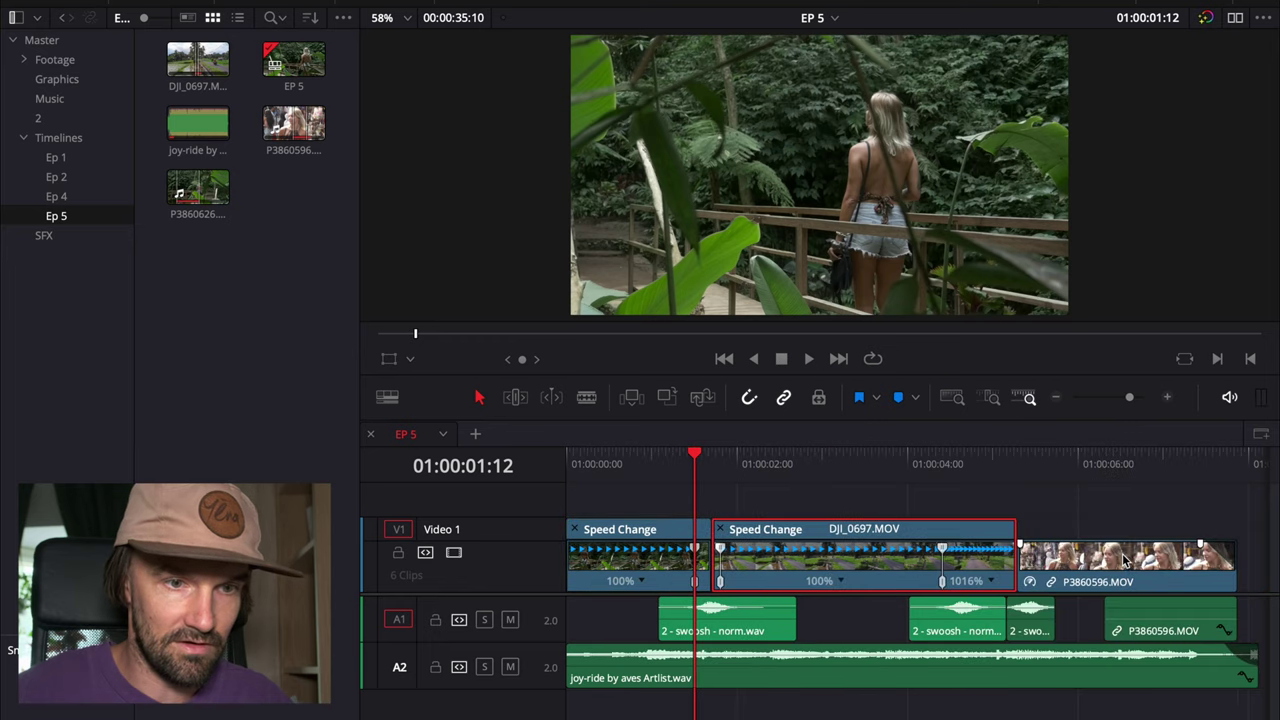
left_click(1085, 557)
key("super+r")
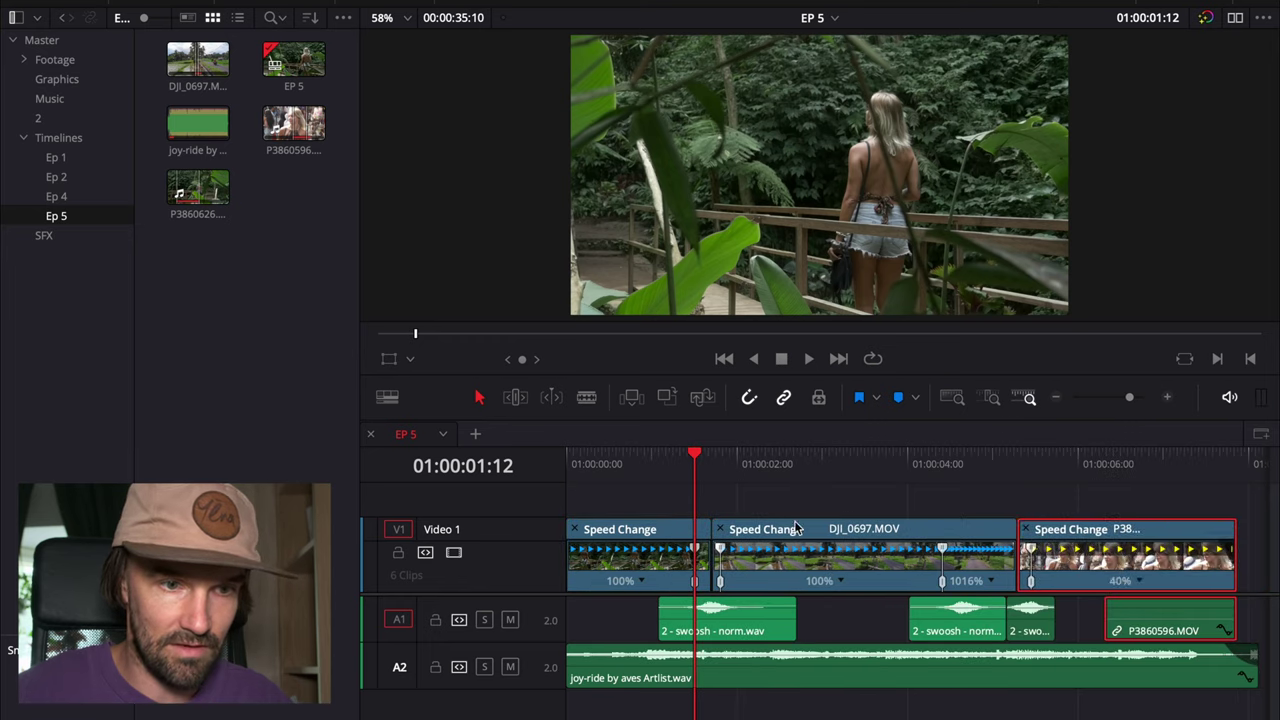
- Scrub through the first clip's speed ramp, then play it from the timeline start
key("super+equal")
left_click_drag(679, 476, 825, 470)
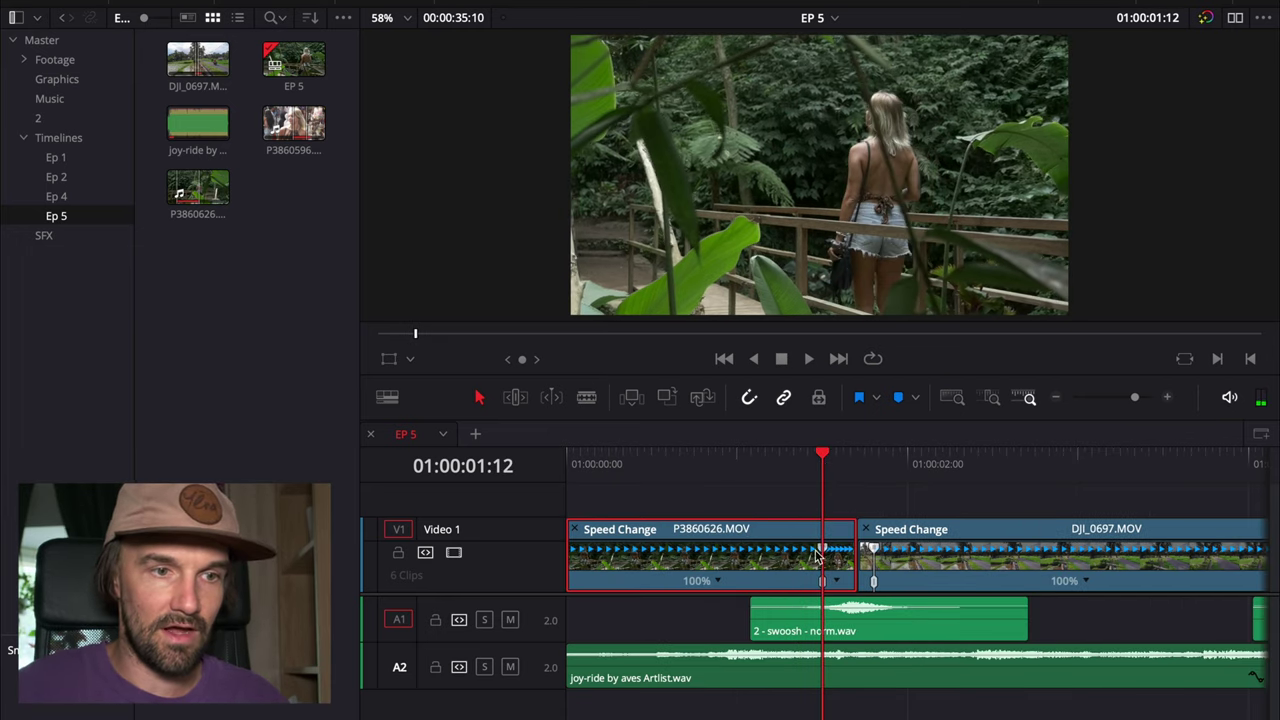
left_click_drag(820, 462, 563, 466)
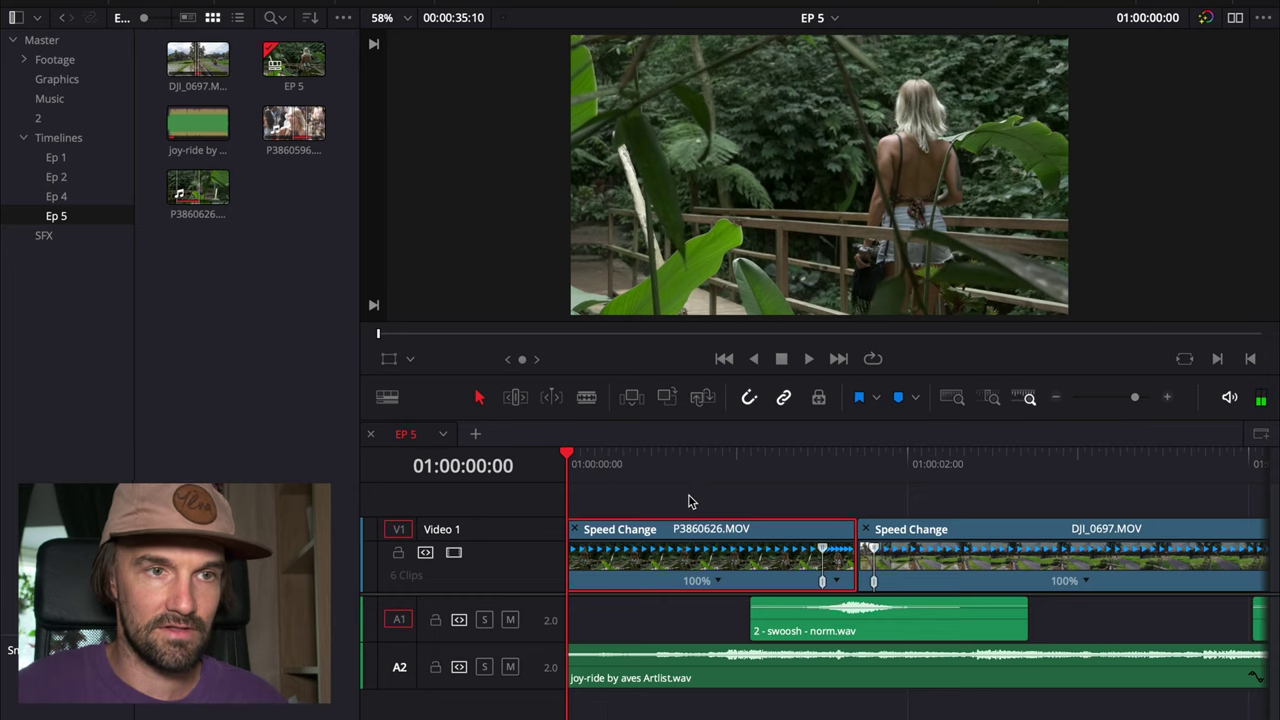
key("space")
key("space")
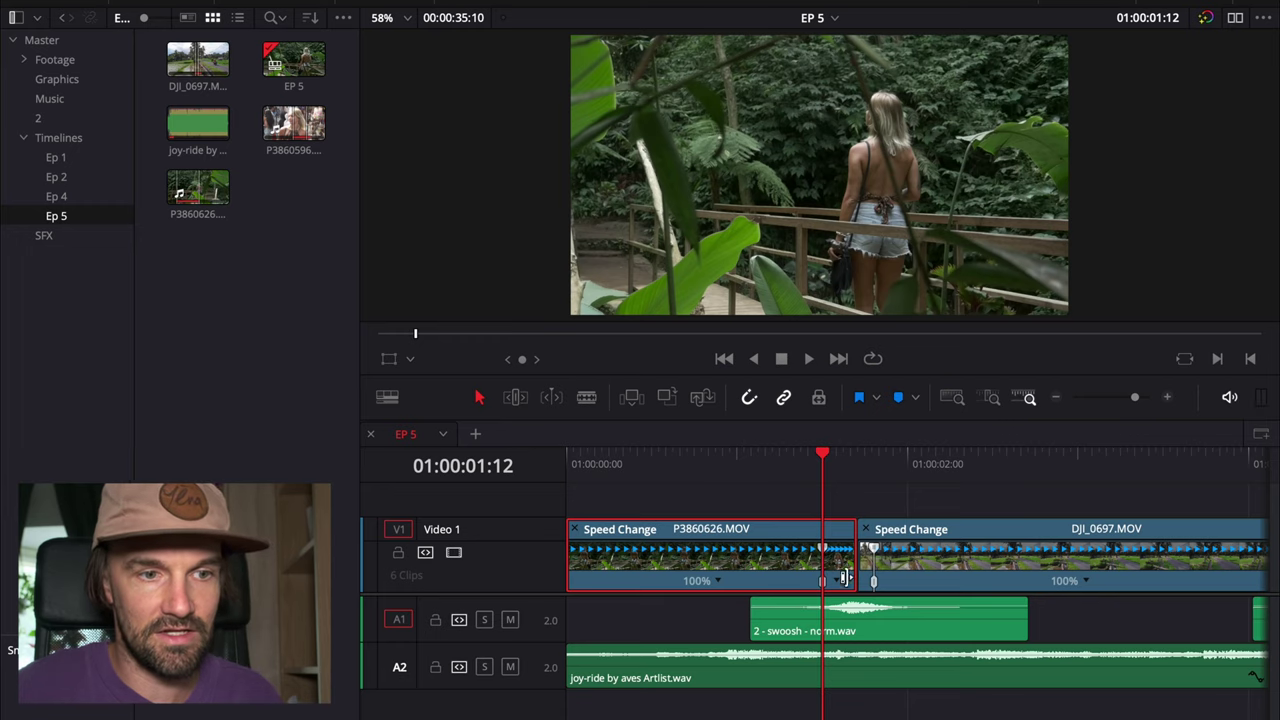
scroll(840, 580, "up", 2)
- Adjust the first ramp's timing, then play the later P3860626.MOV clip and park at 01:00:15:22
left_click_drag(986, 580, 1057, 580)
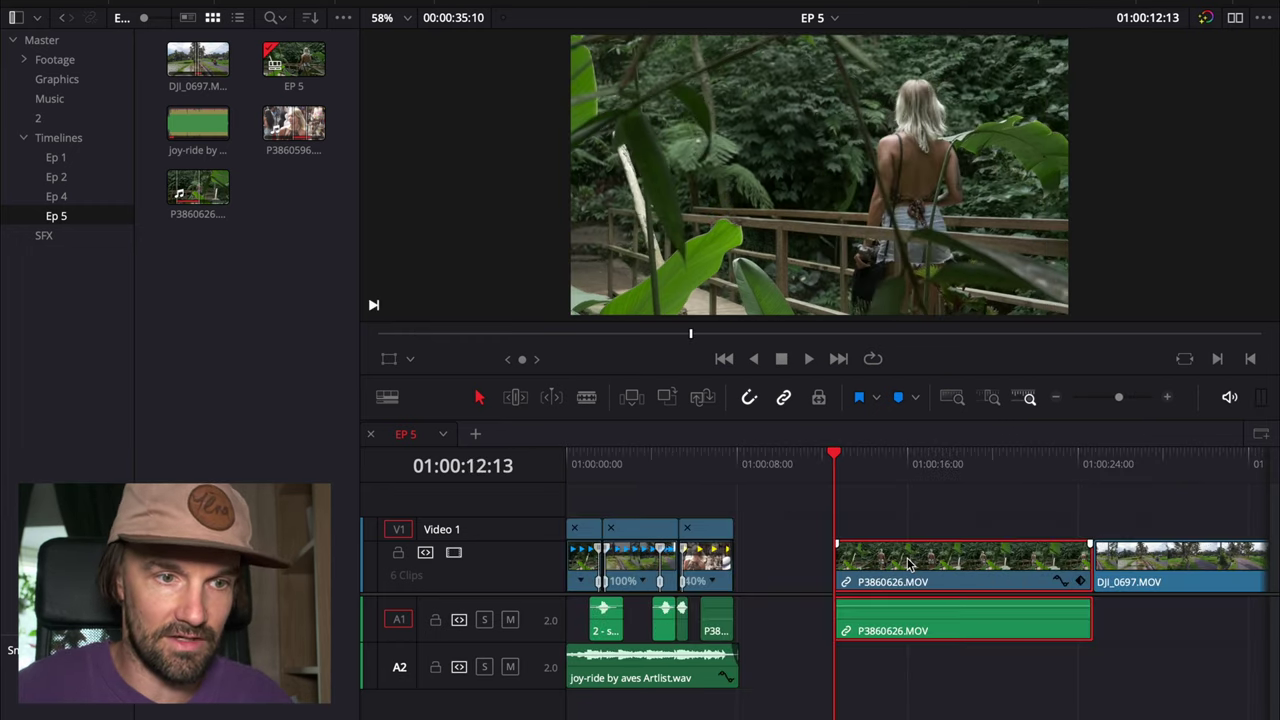
key("space")
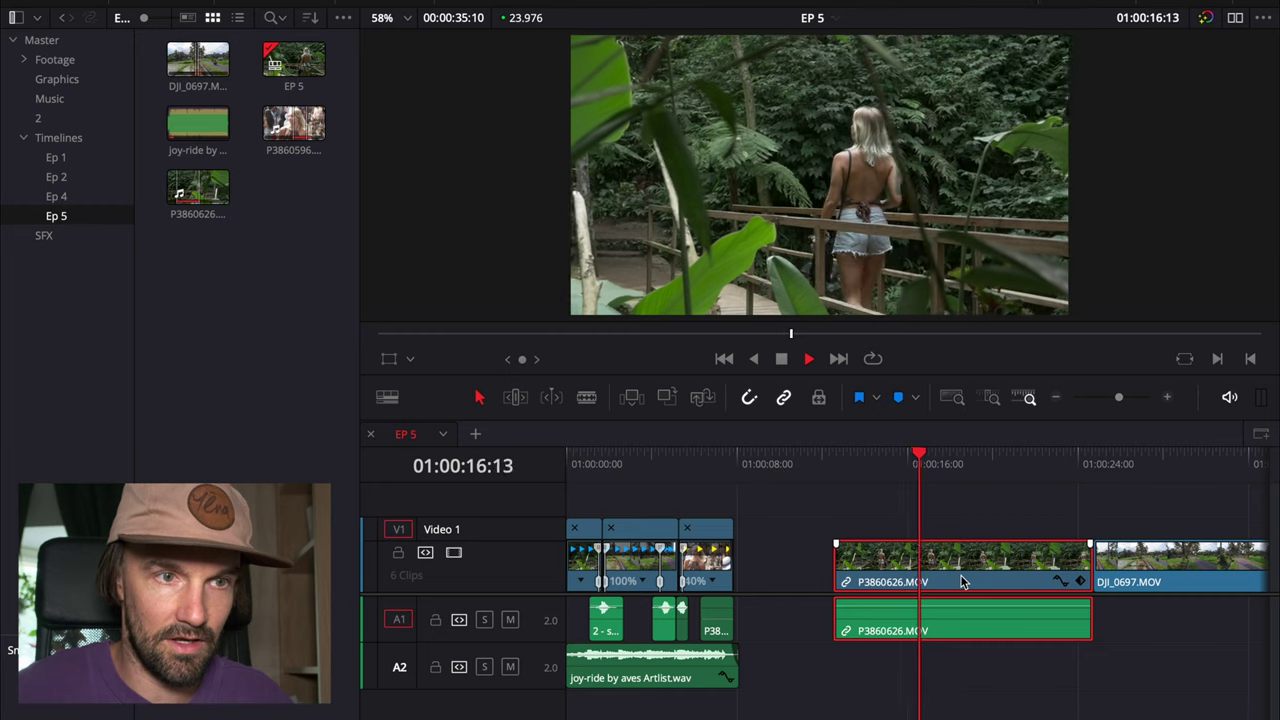
key("space")
key("j")
key("k")
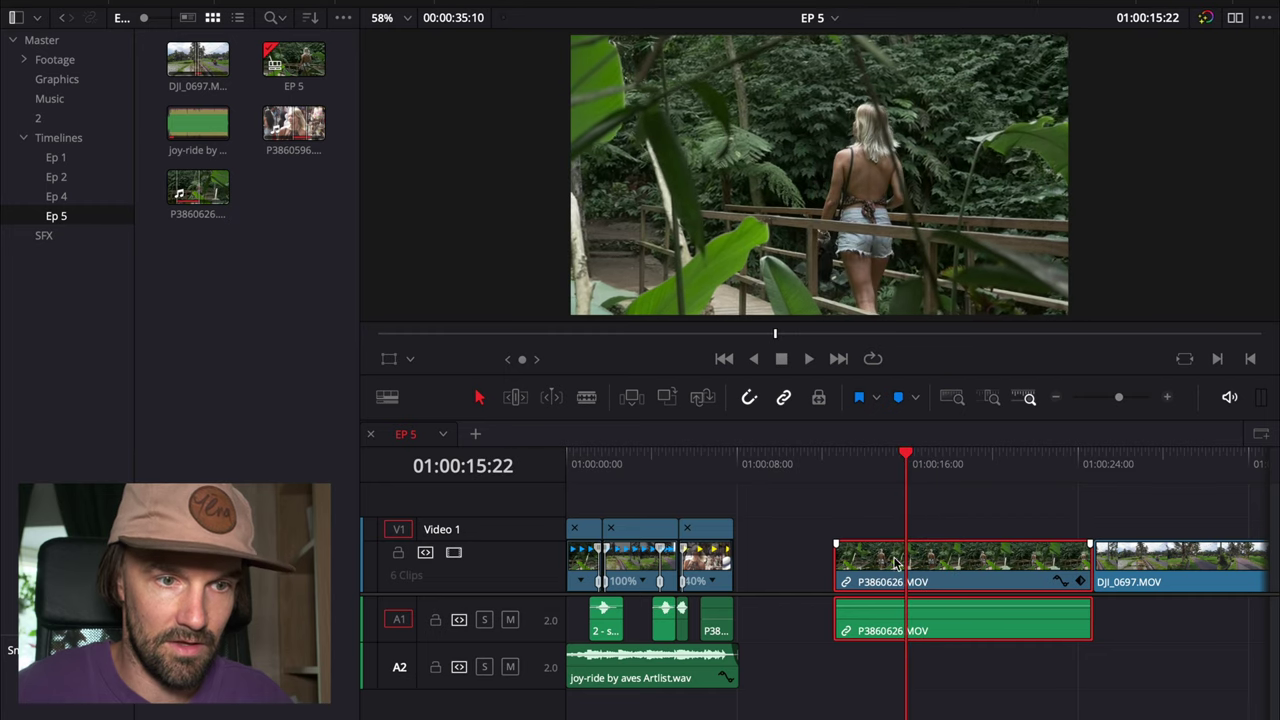
- Add a speed point at 01:00:15:22 on the later P3860626.MOV clip
left_click(929, 569)
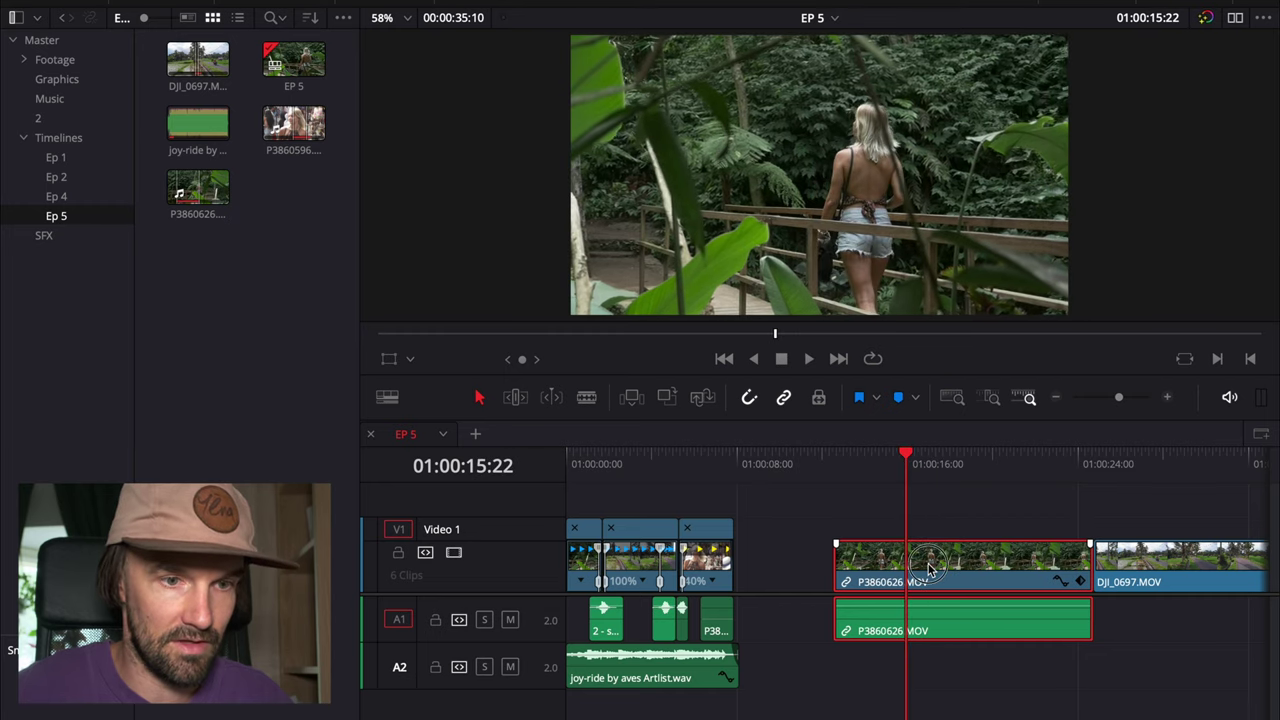
key("ctrl+r")
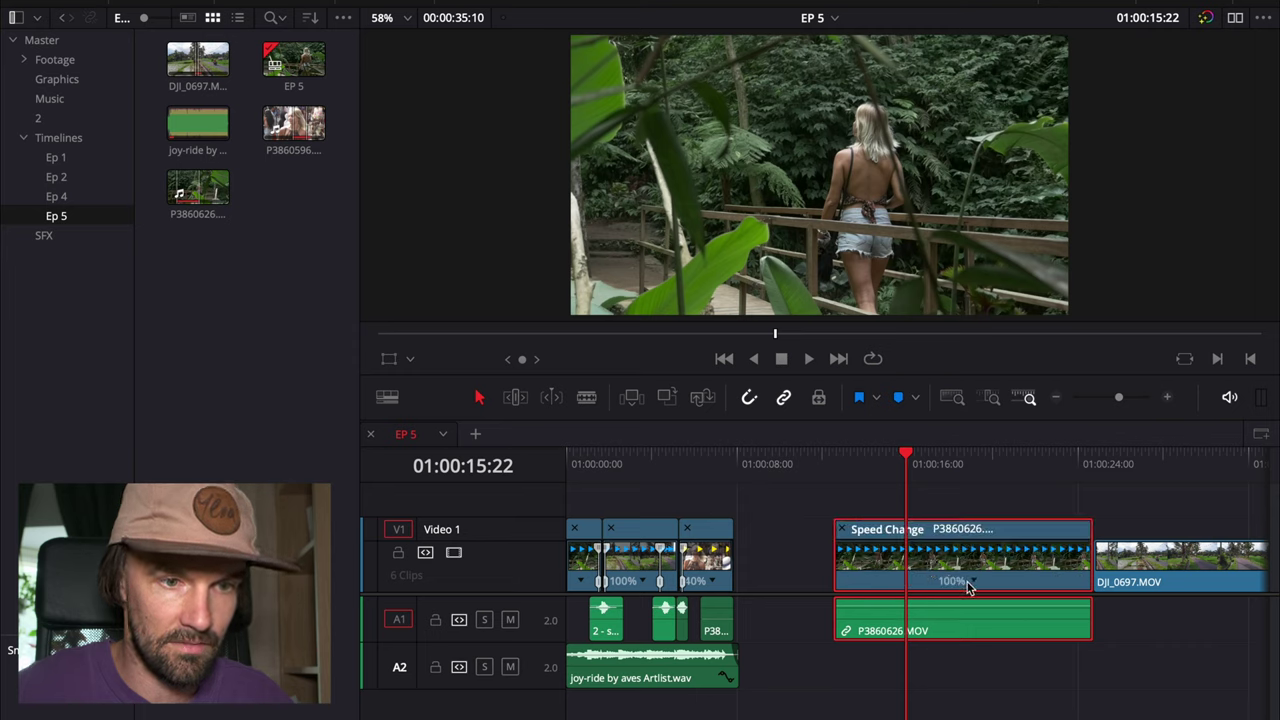
left_click(975, 585)
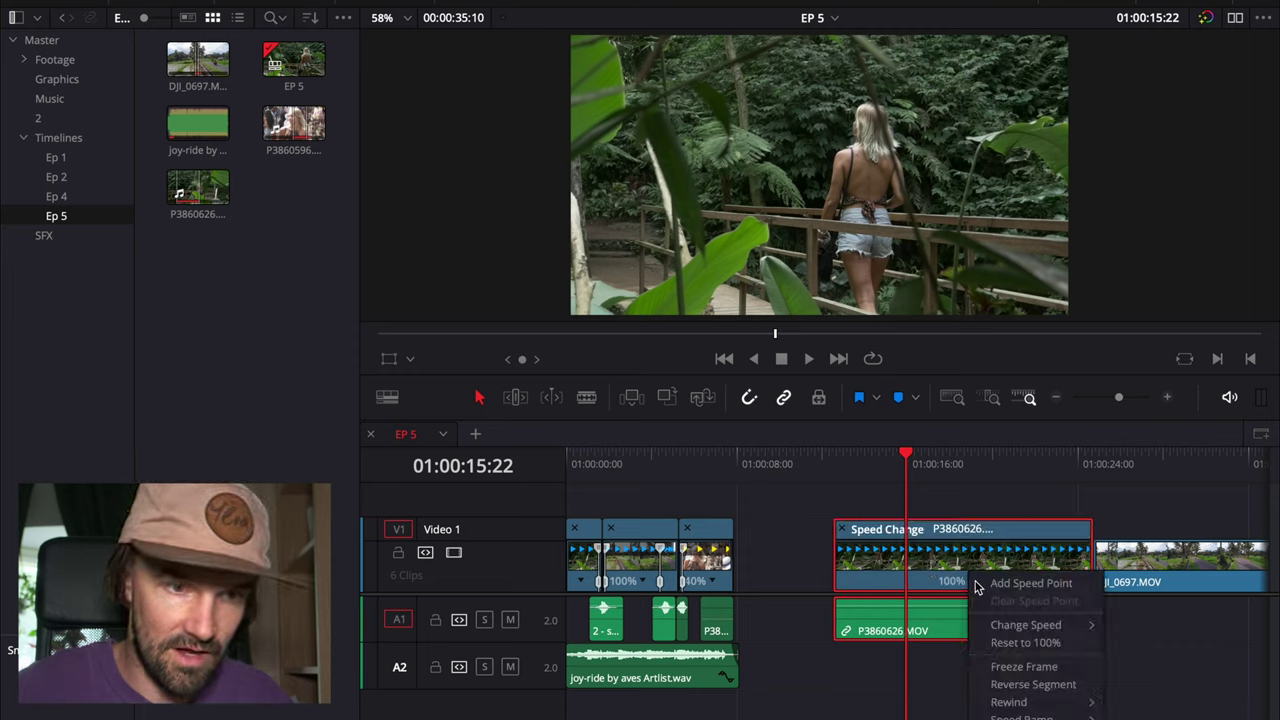
left_click(1030, 583)
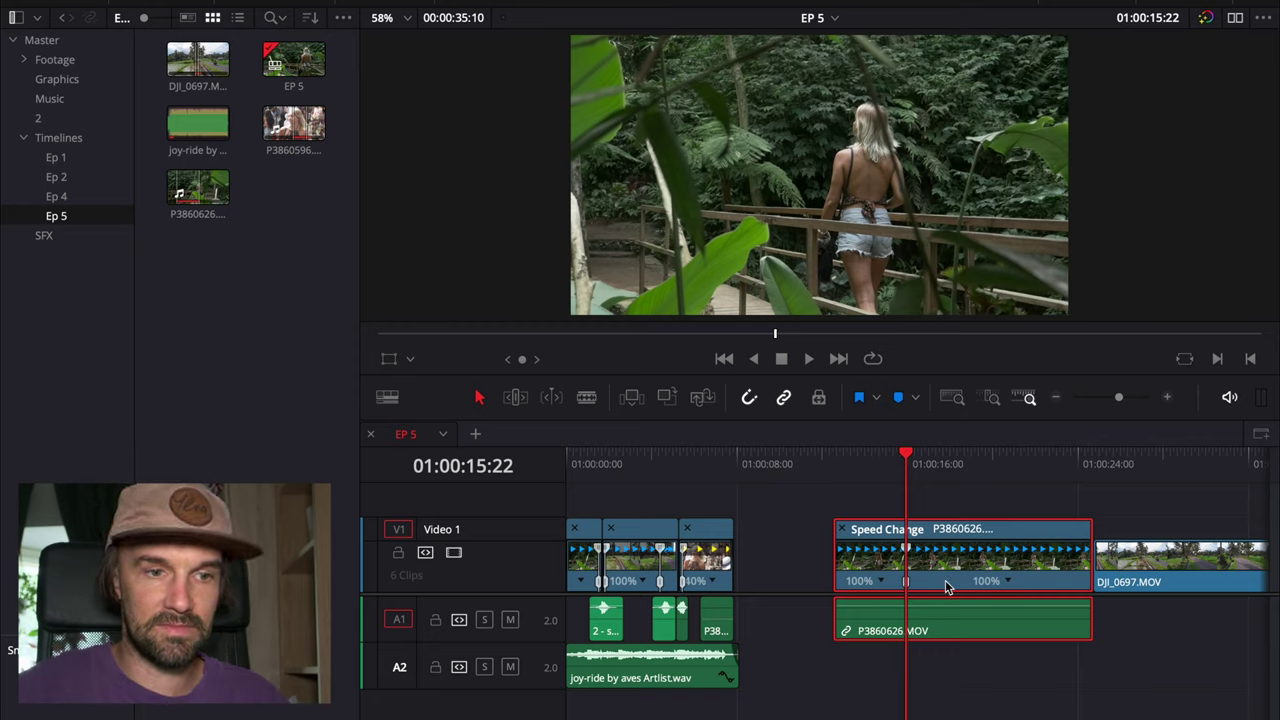
- Set the clip's second part to 800% speed
left_click(1004, 583)
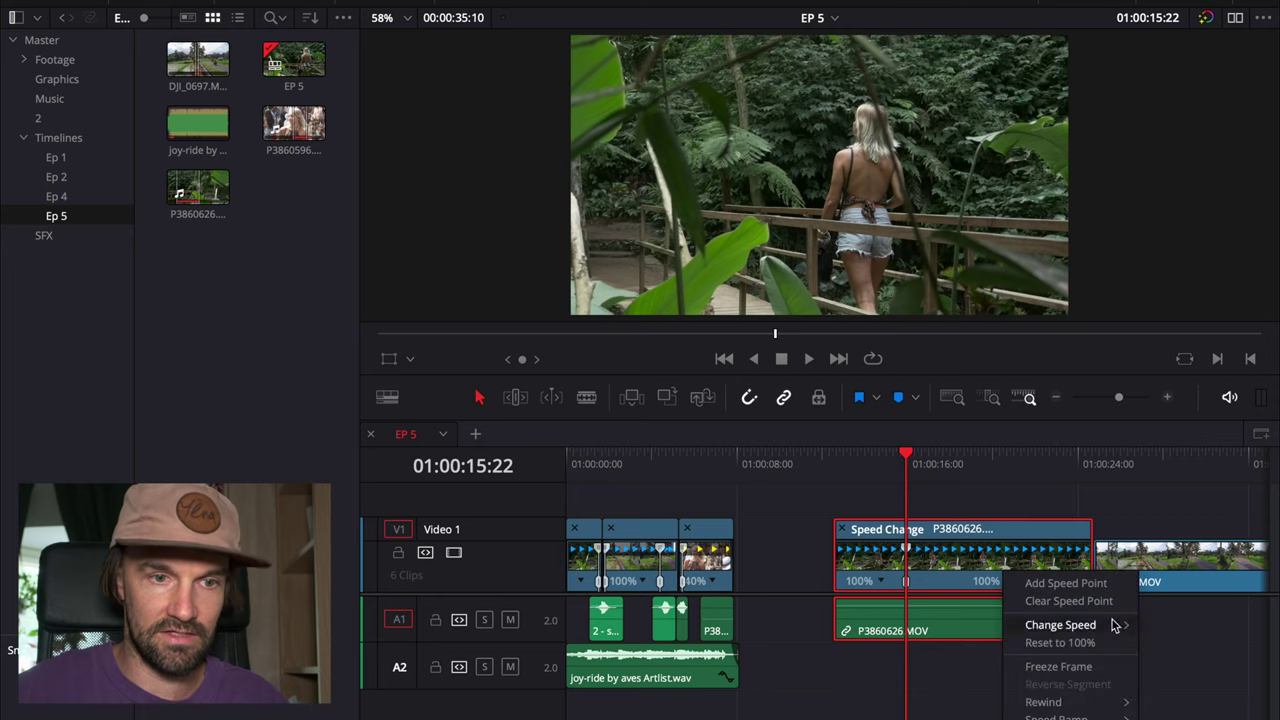
mouse_move(1093, 630)
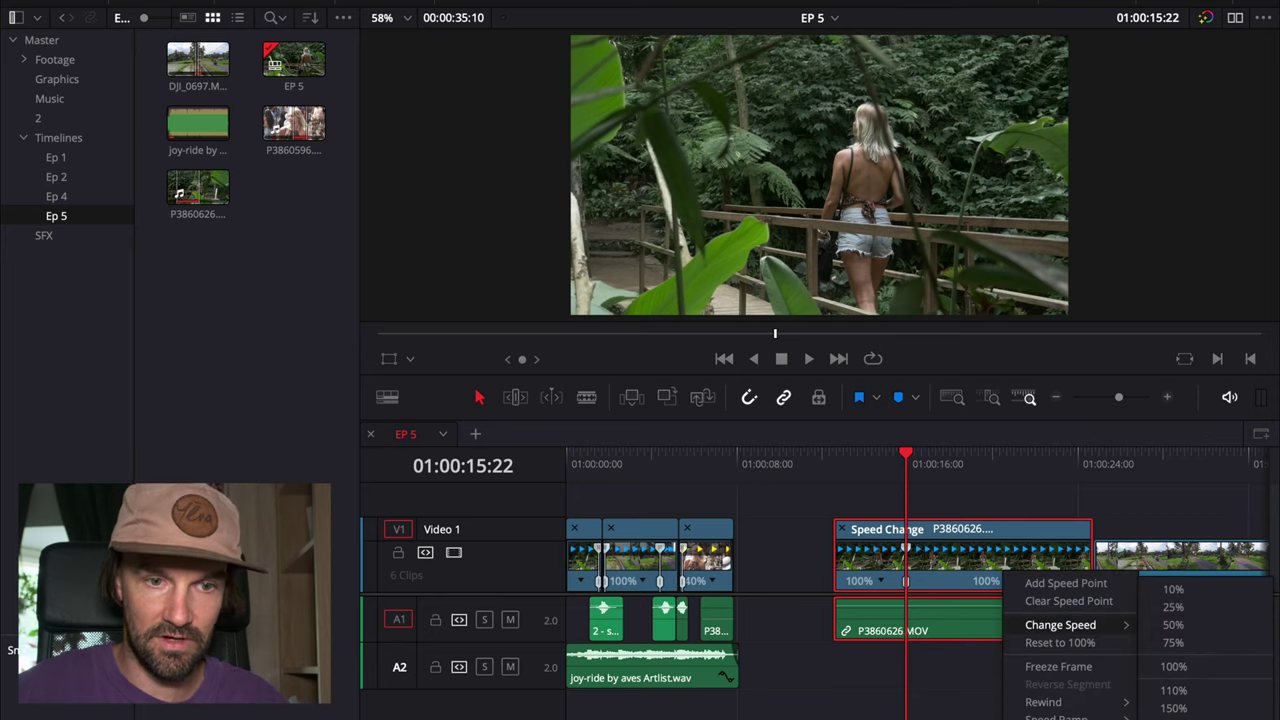
left_click(1173, 712)
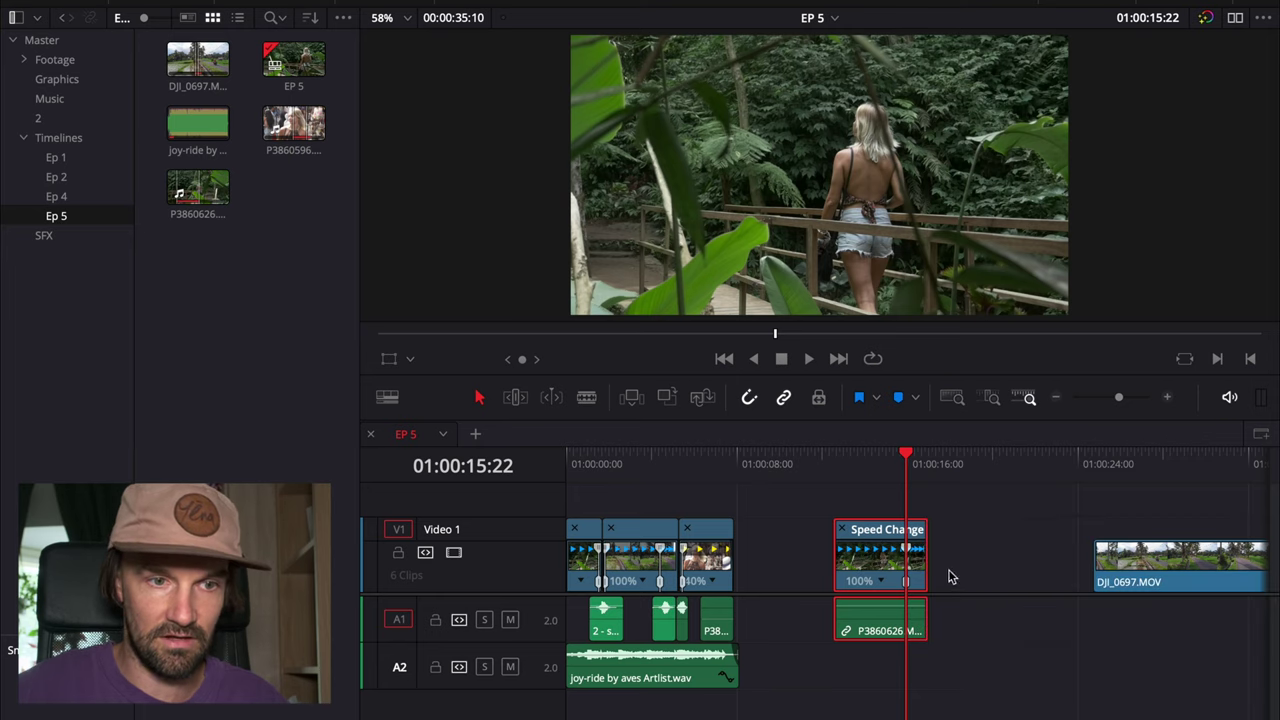
- Preview the ramp, undo the 800% speed, and drag the retime end to give 117%
key("ctrl+equal")
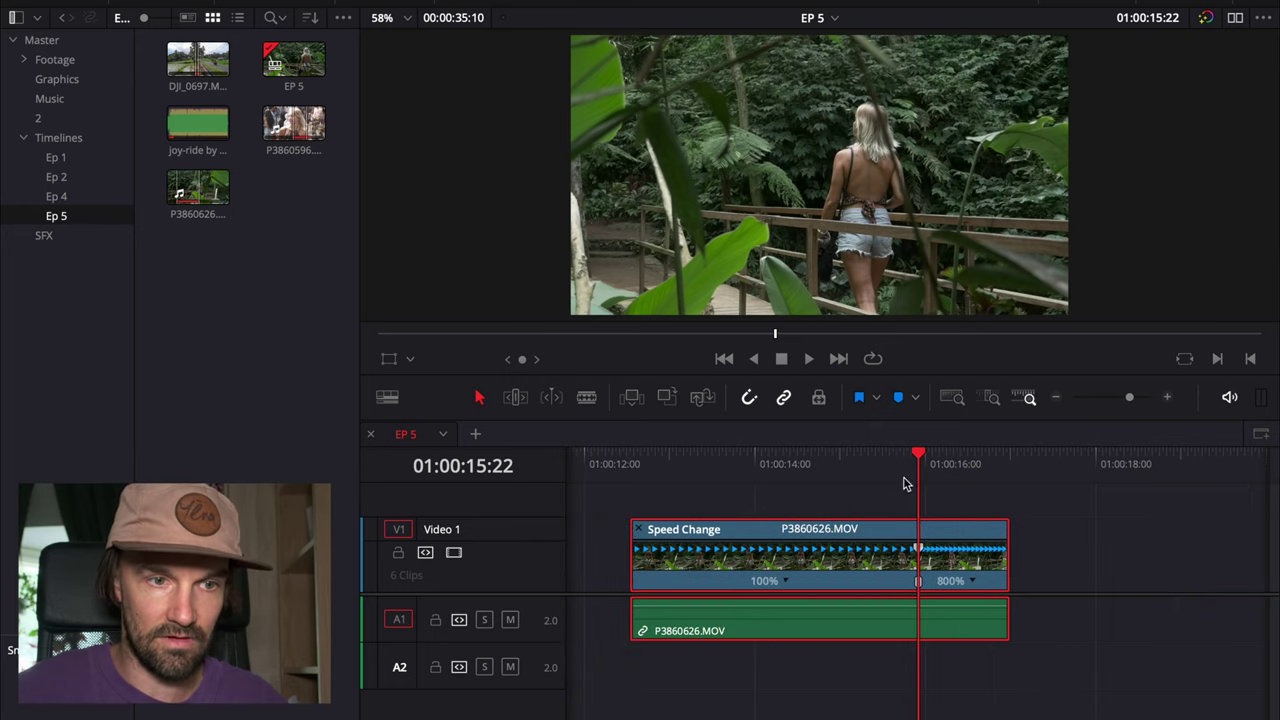
left_click_drag(903, 484, 834, 471)
key("space")
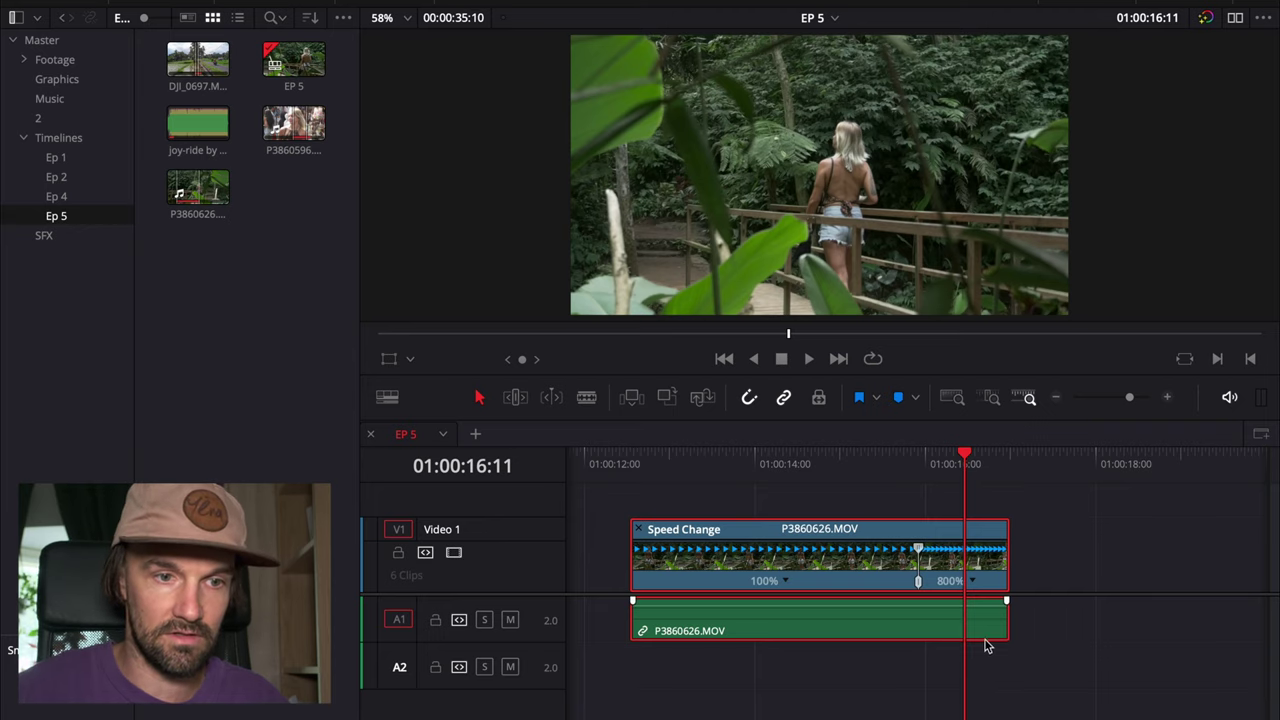
key("ctrl+z")
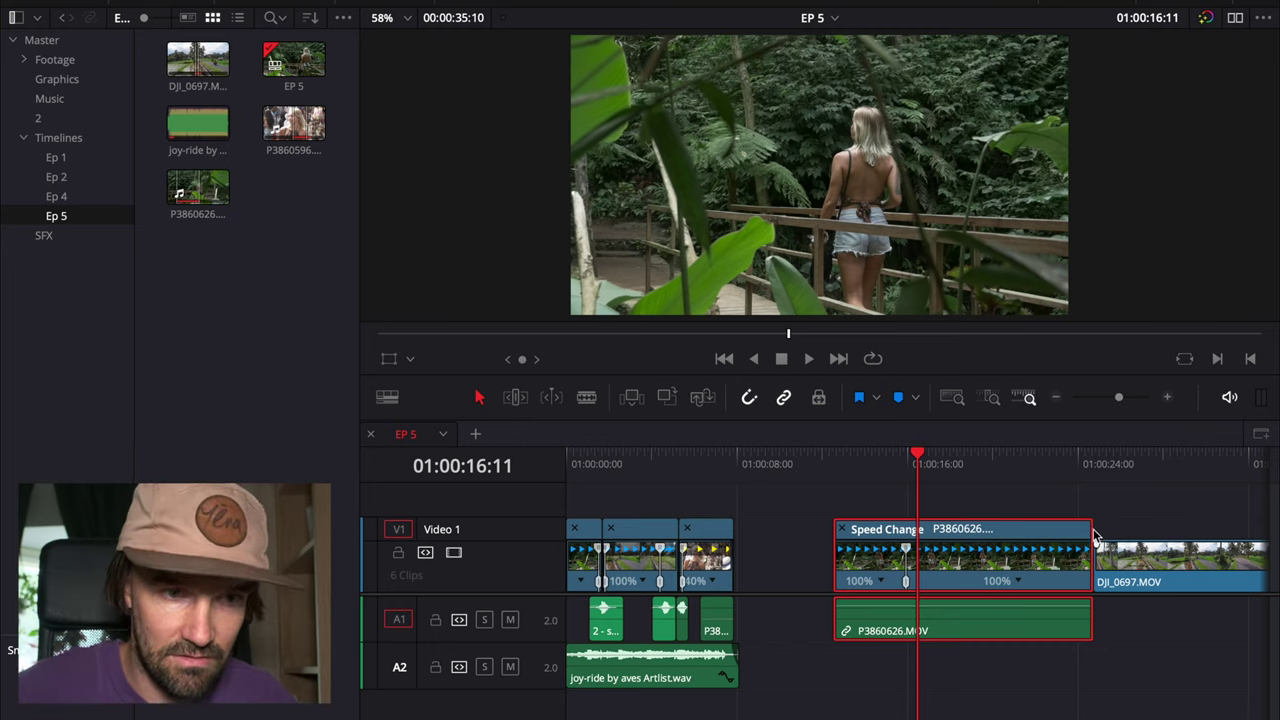
left_click_drag(1091, 529, 928, 527)
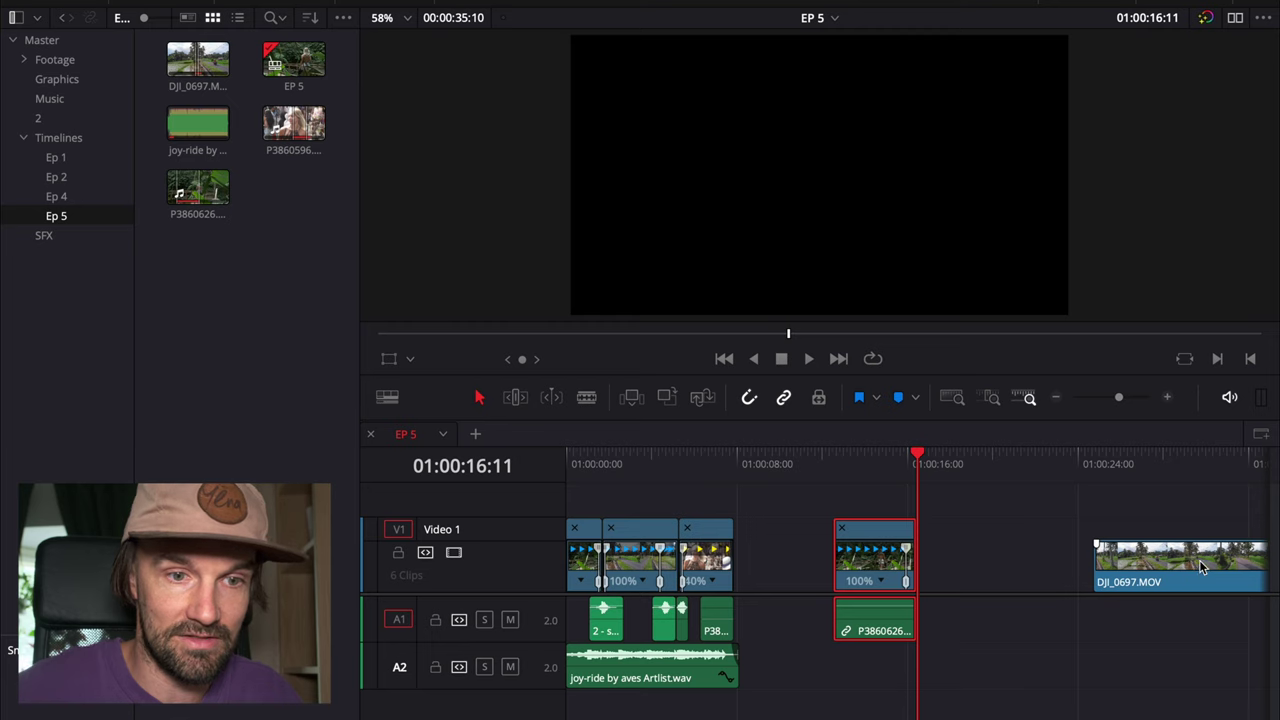
- Move DJI_0697.MOV against the P3860626 clip and show its retime controls
left_click_drag(1199, 560, 1016, 561)
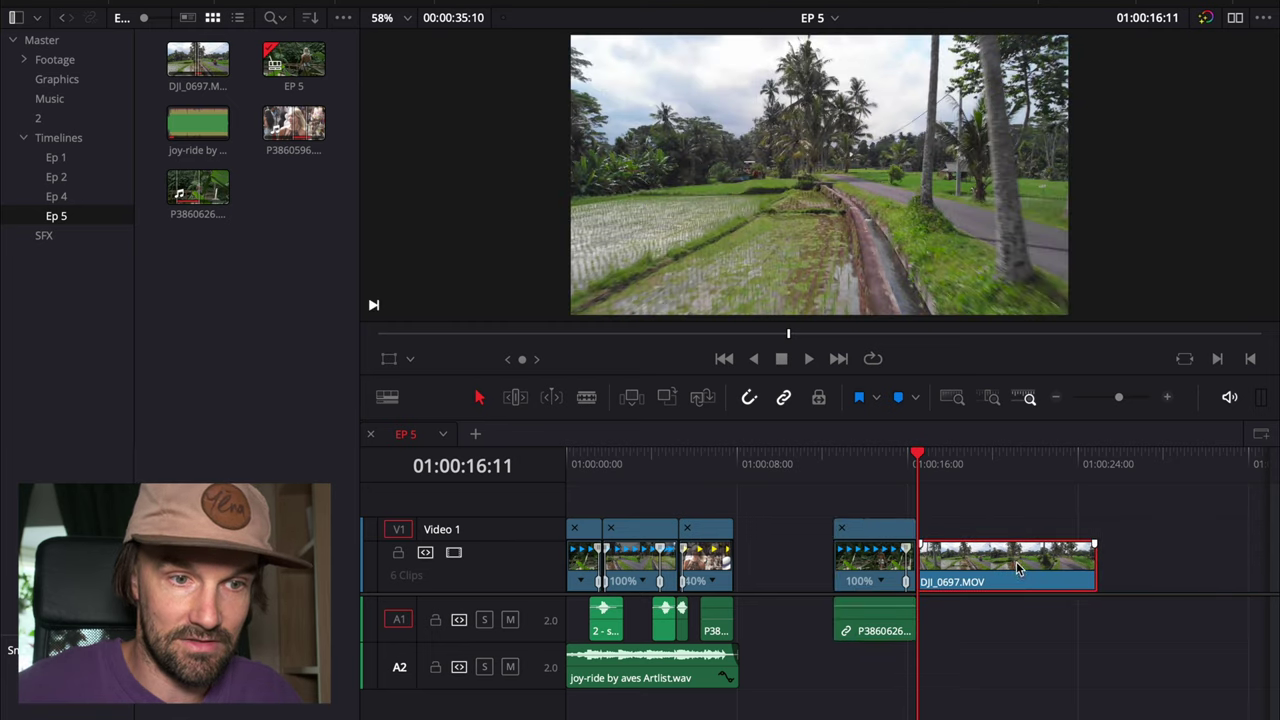
key("ctrl+r")
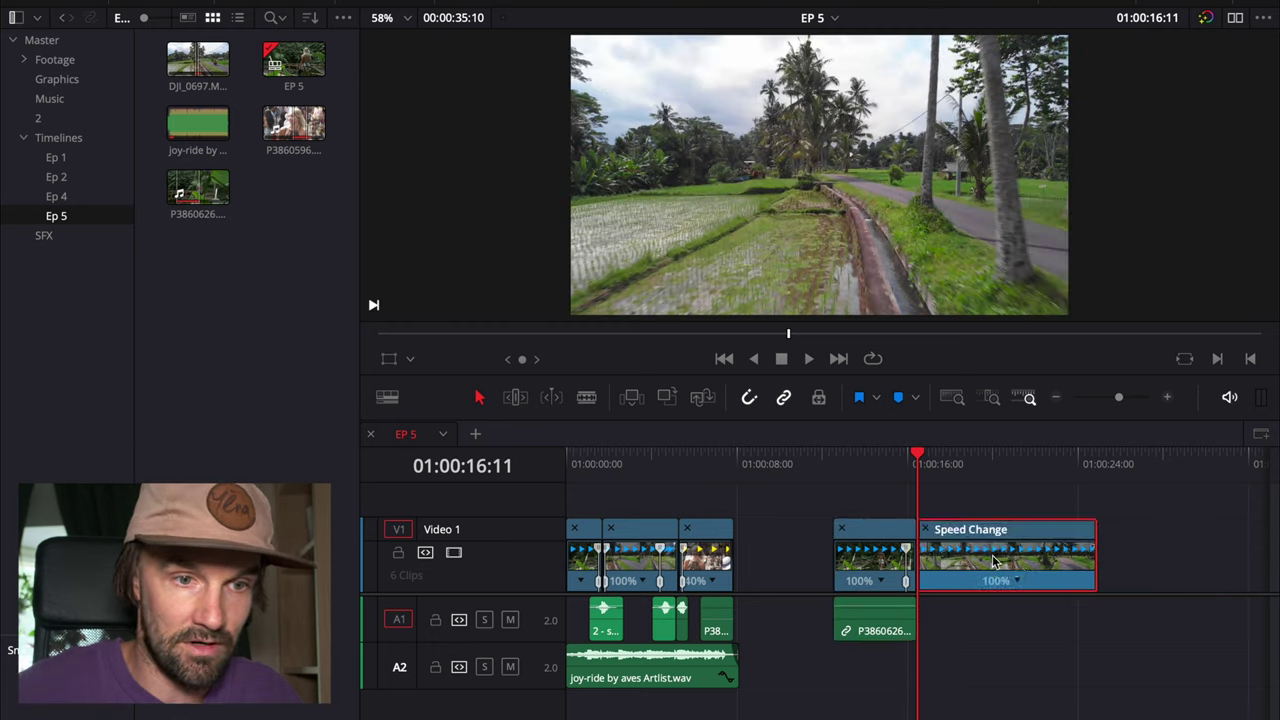
left_click_drag(920, 458, 1012, 473)
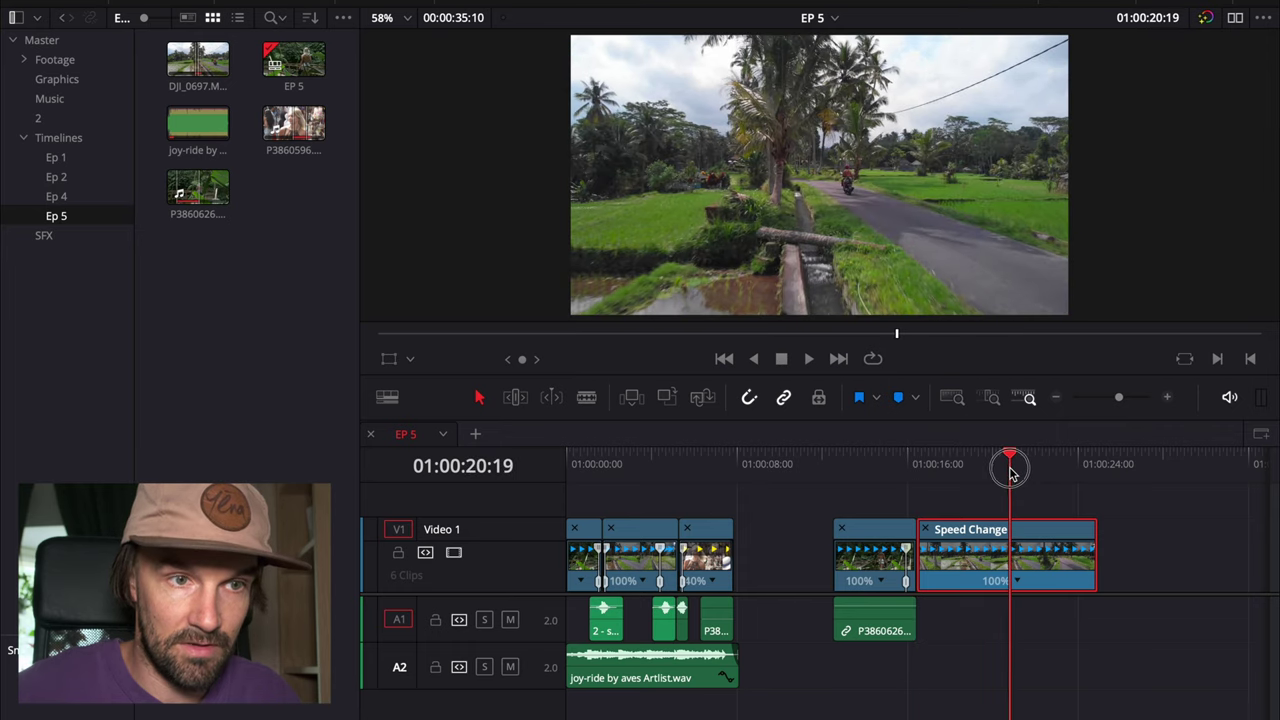
- Add a speed point to DJI_0697.MOV and slide it toward the clip's start
left_click(1016, 582)
left_click(1036, 586)
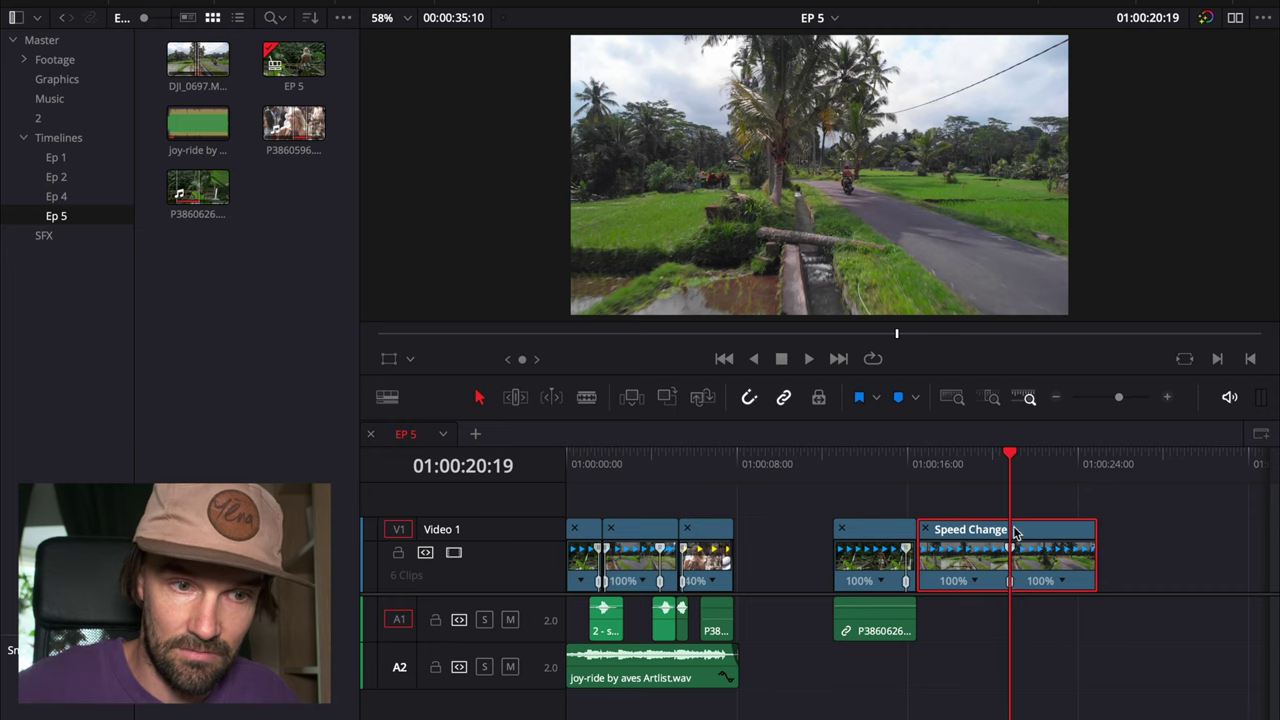
left_click(990, 464)
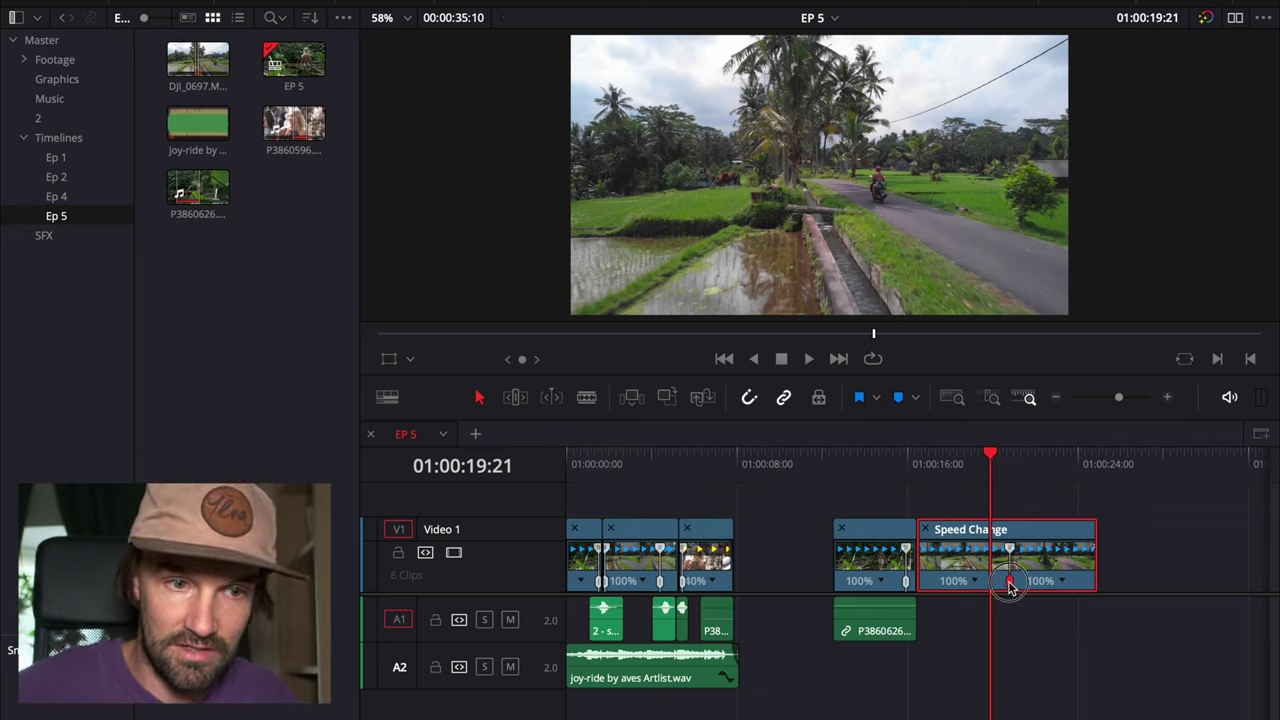
left_click_drag(1010, 587, 927, 560)
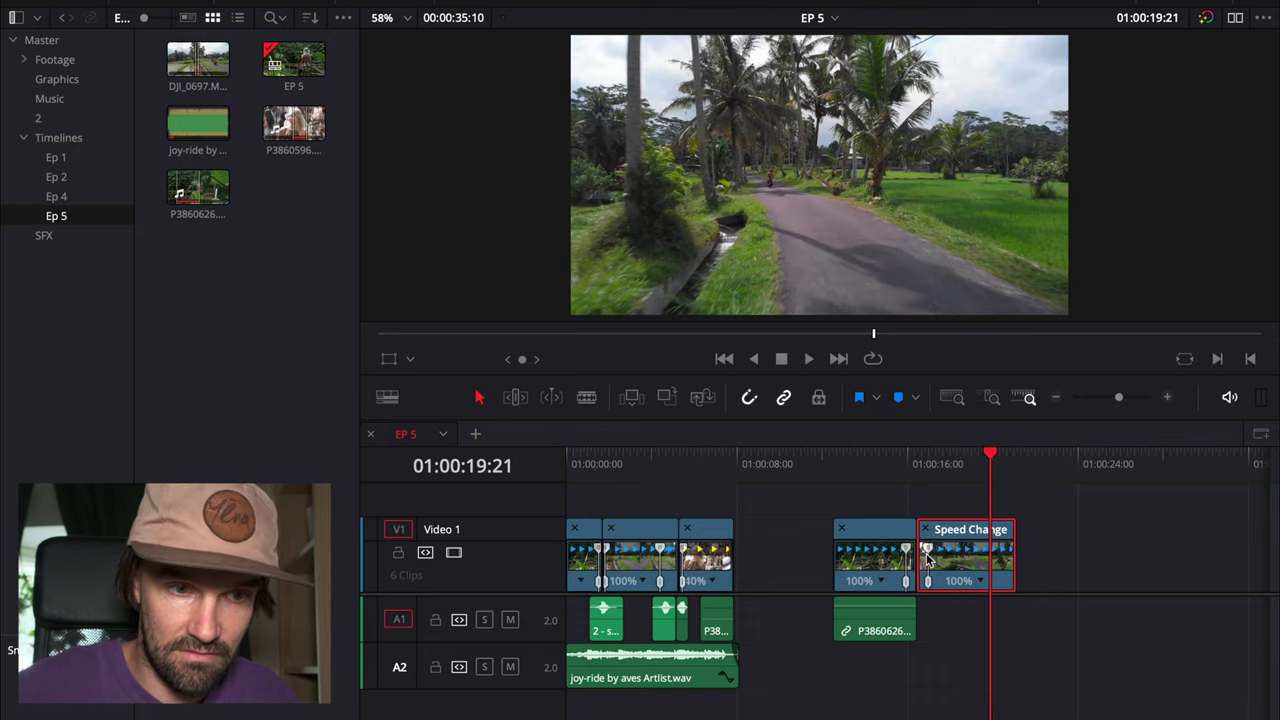
- Play back the DJI_0697 speed change, stopping near 01:00:15:12
left_click_drag(917, 484, 880, 466)
key("space")
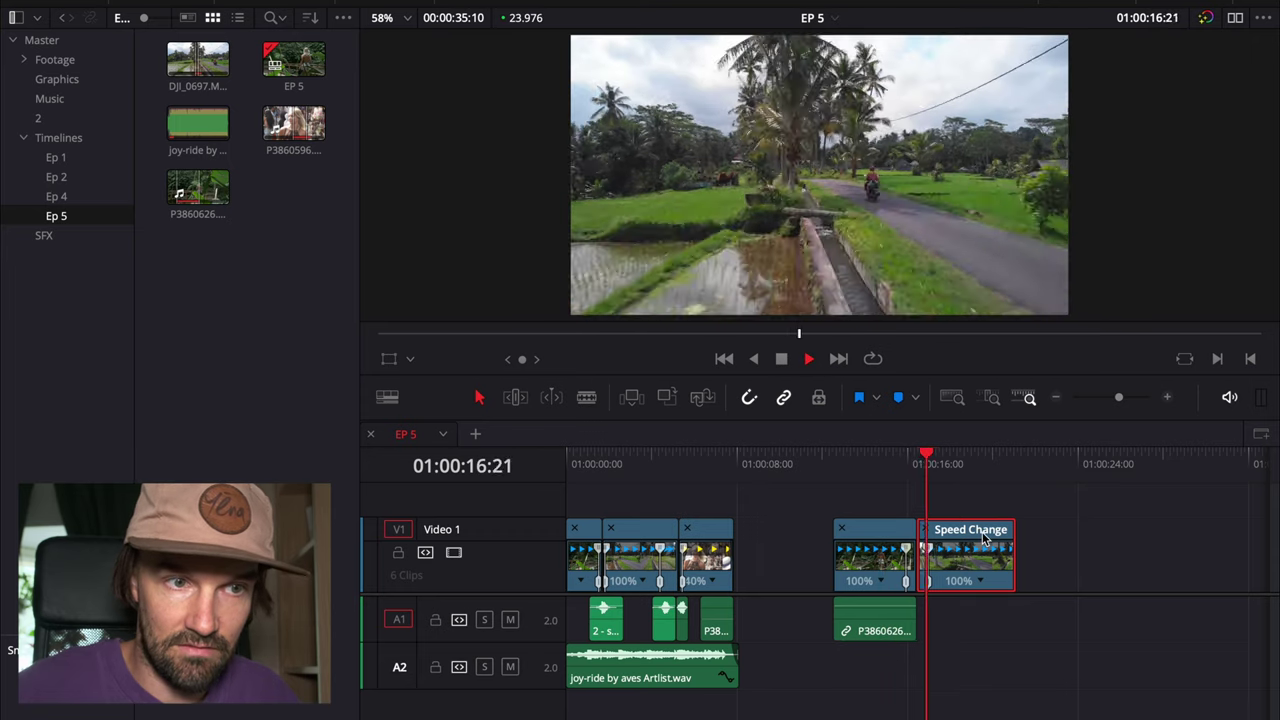
left_click_drag(900, 460, 898, 474)
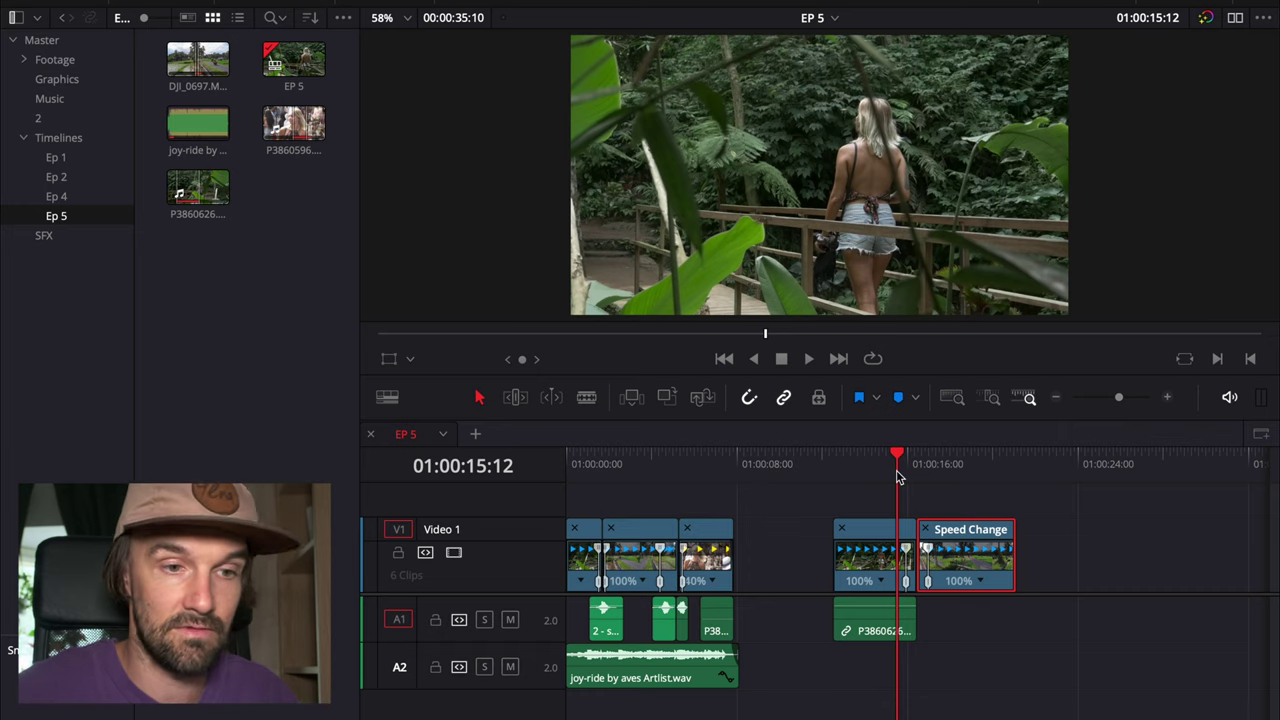
- Zoom in on the cut, set the playhead to 01:00:15:18 and select the P3860626 clip
scroll(990, 590, "up", 4)
left_click(942, 462)
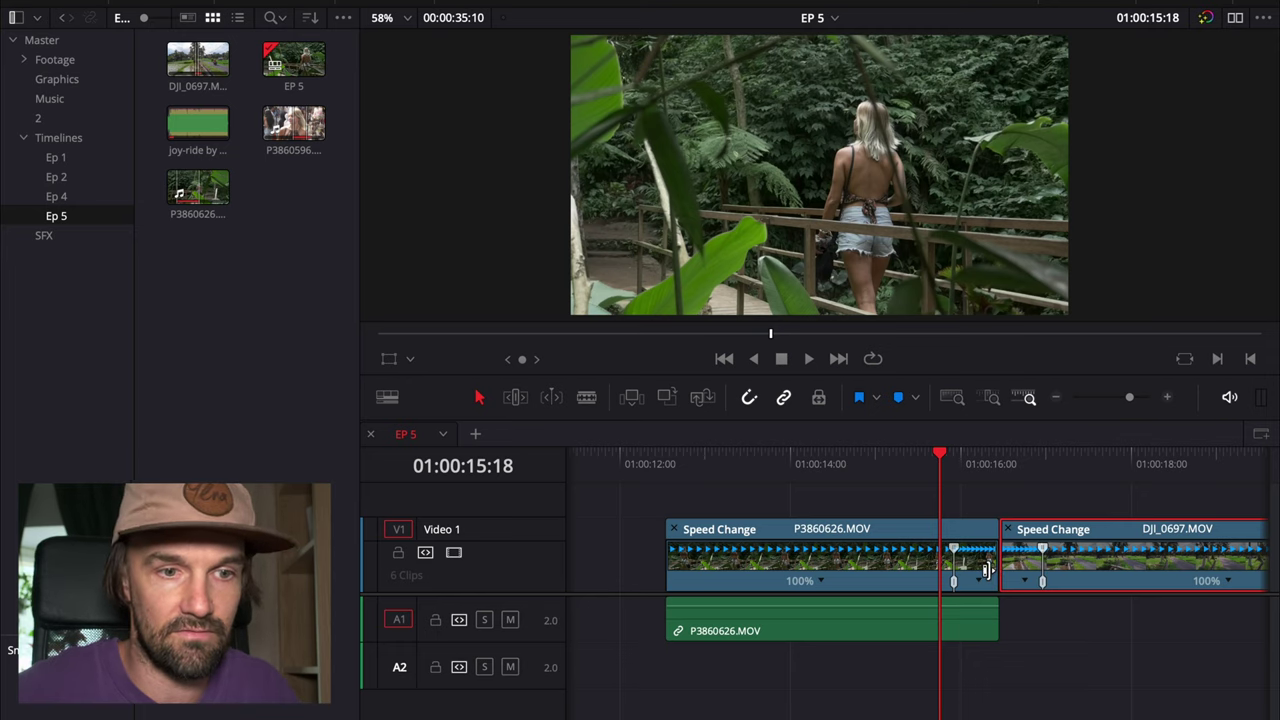
left_click(912, 535)
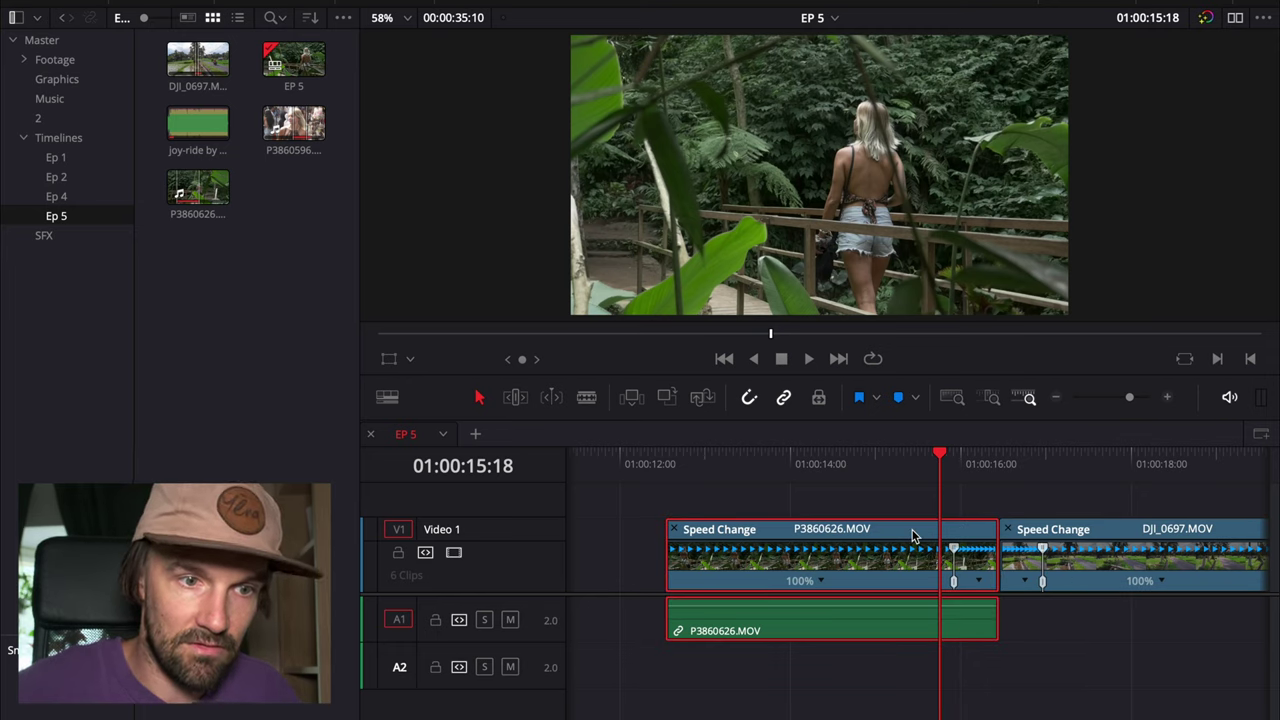
- Show the P3860626 clip's Retime Curve and enlarge its panel to see the curve
right_click(912, 535)
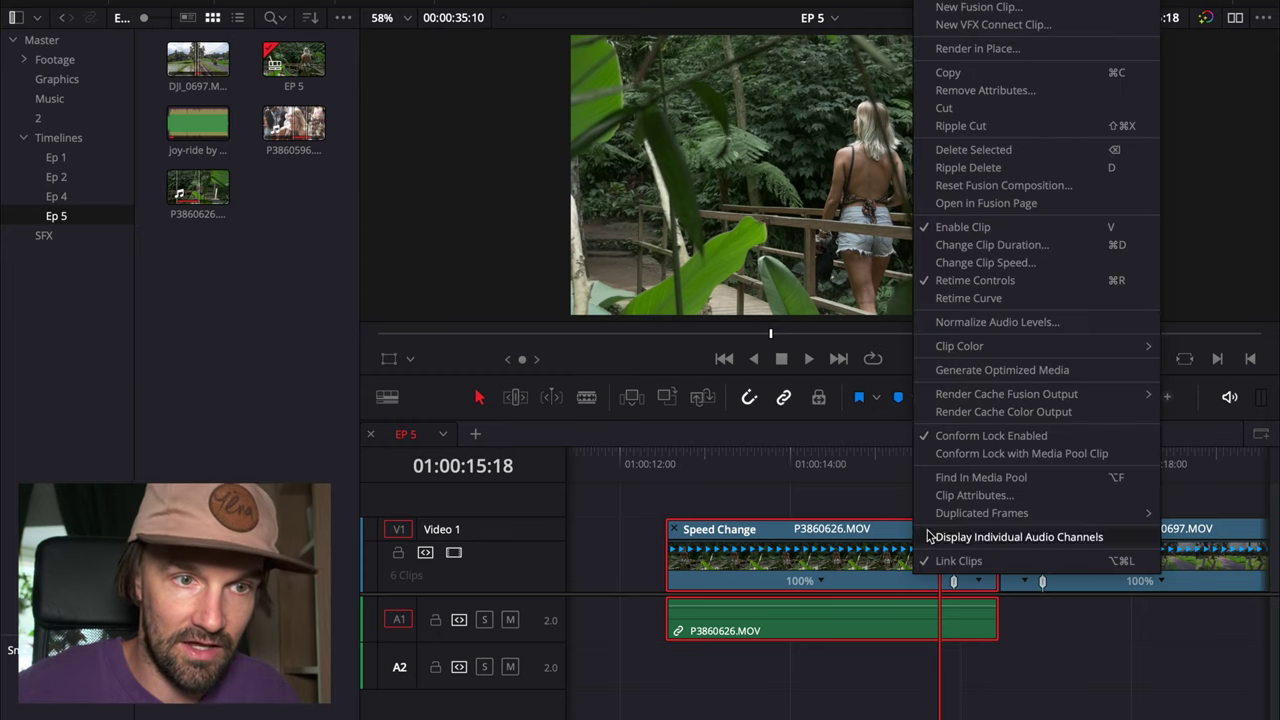
left_click(967, 300)
scroll(955, 590, "down", 3)
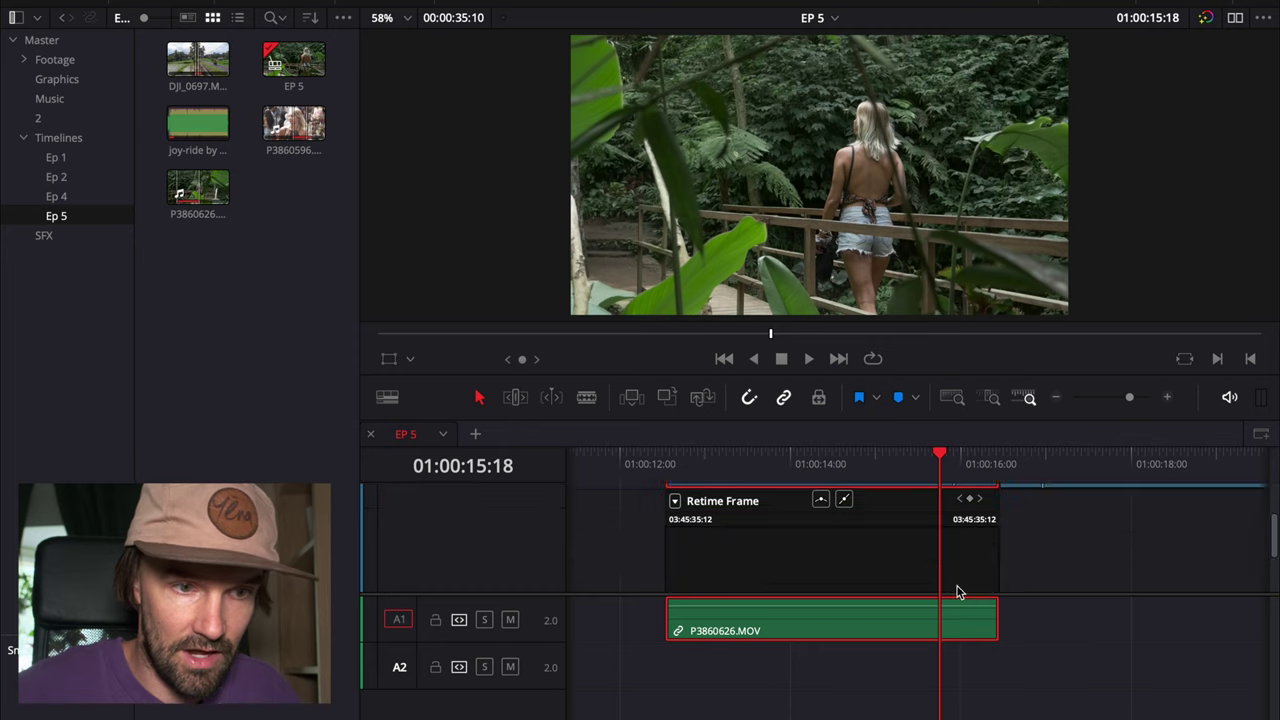
scroll(970, 566, "up", 3)
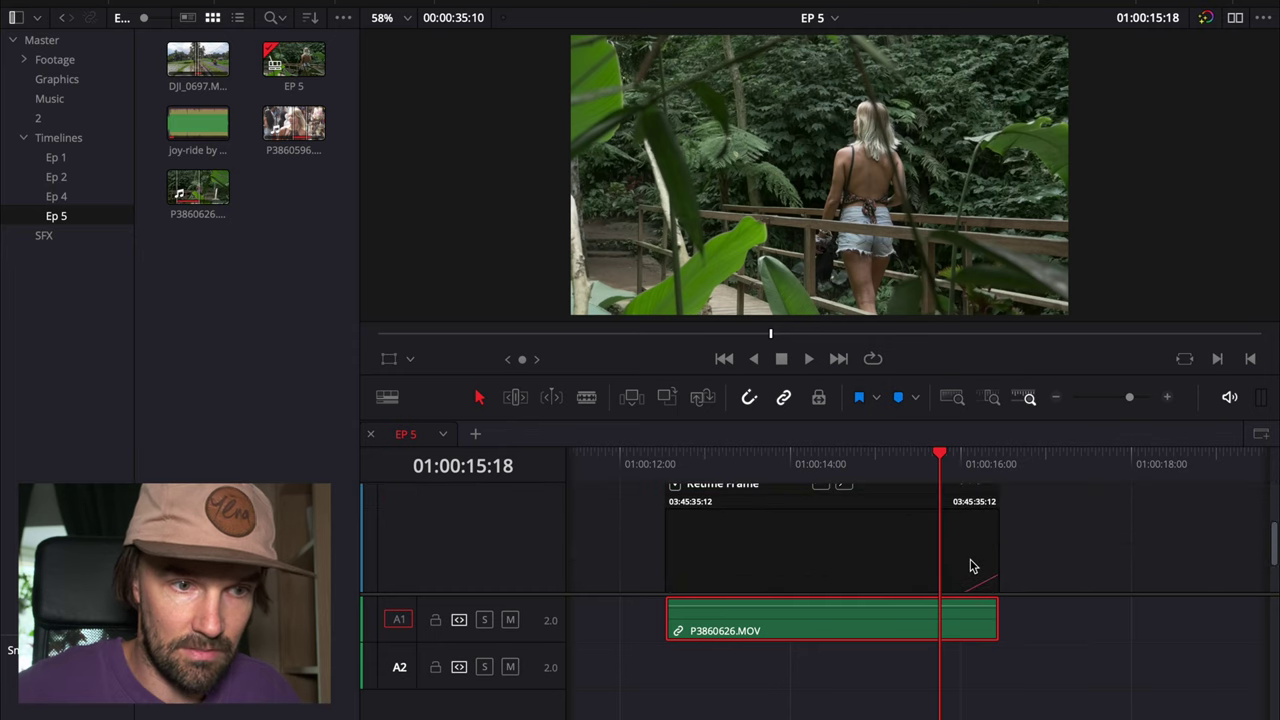
key("ctrl+r")
left_click_drag(609, 595, 609, 676)
- Select the curve keyframe at 01:00:15:22 and set it to ease smoothly
mouse_move(954, 634)
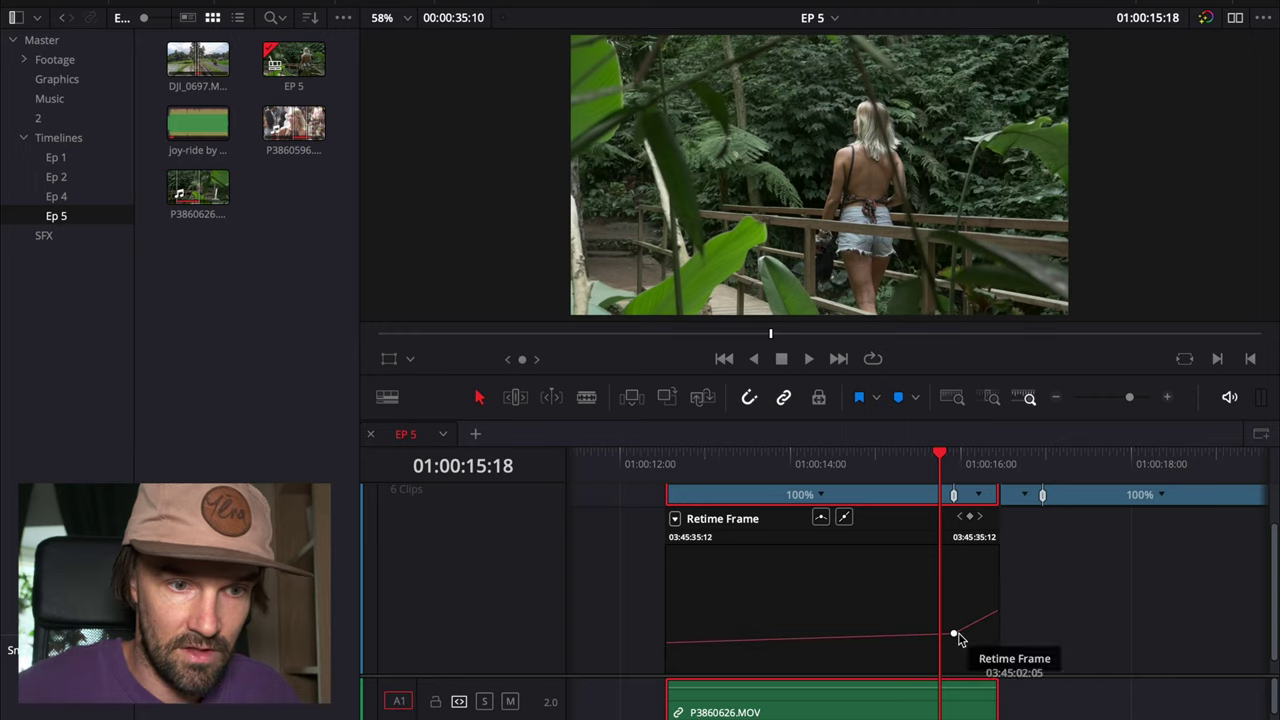
left_click(954, 634)
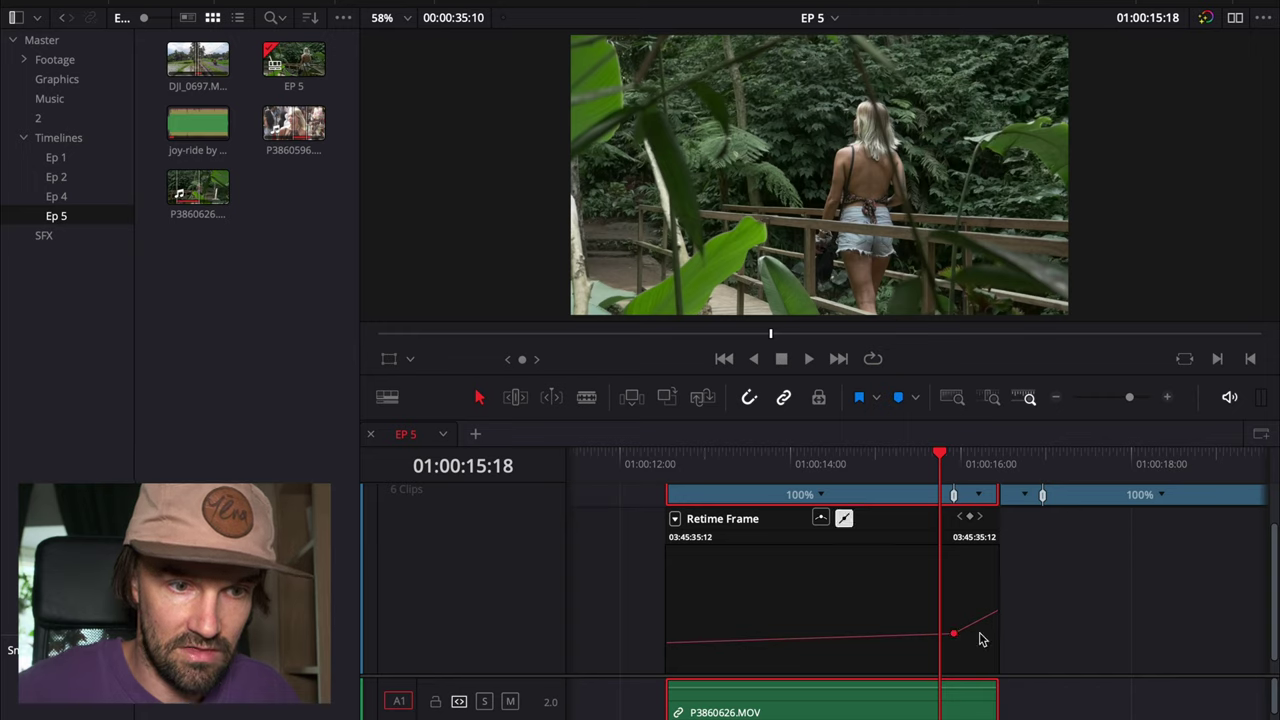
left_click_drag(944, 455, 955, 460)
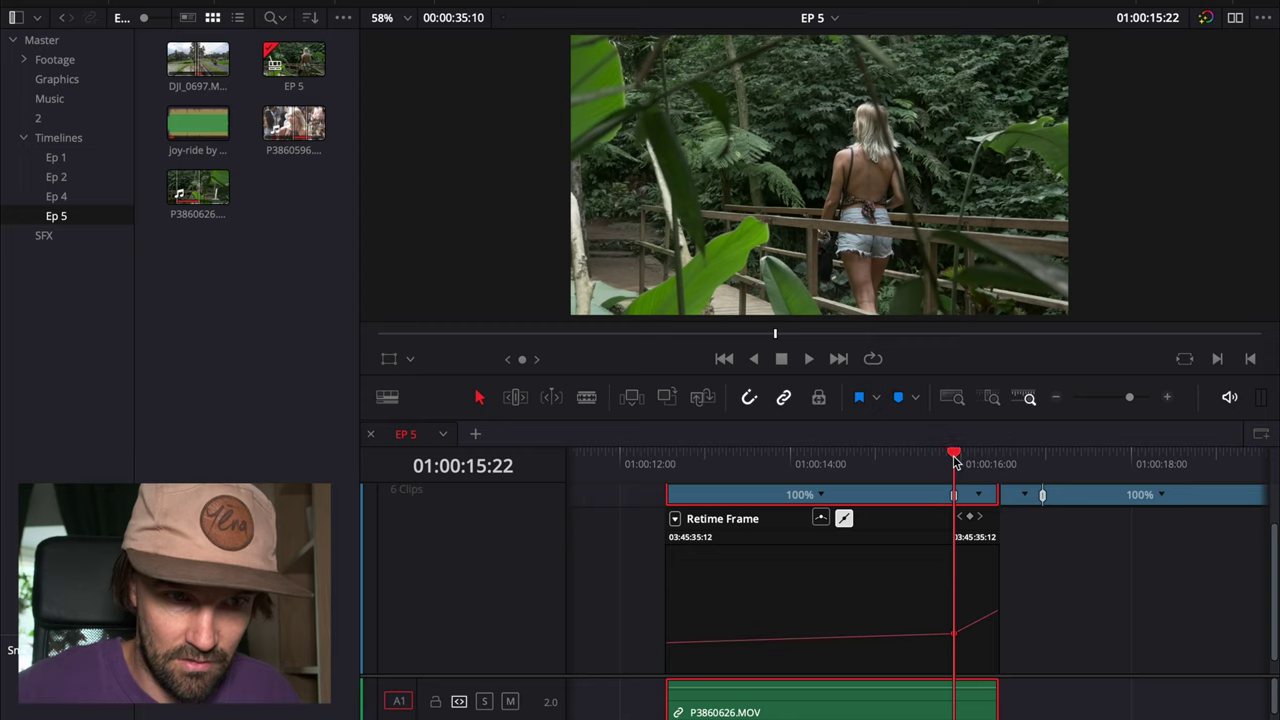
left_click(820, 519)
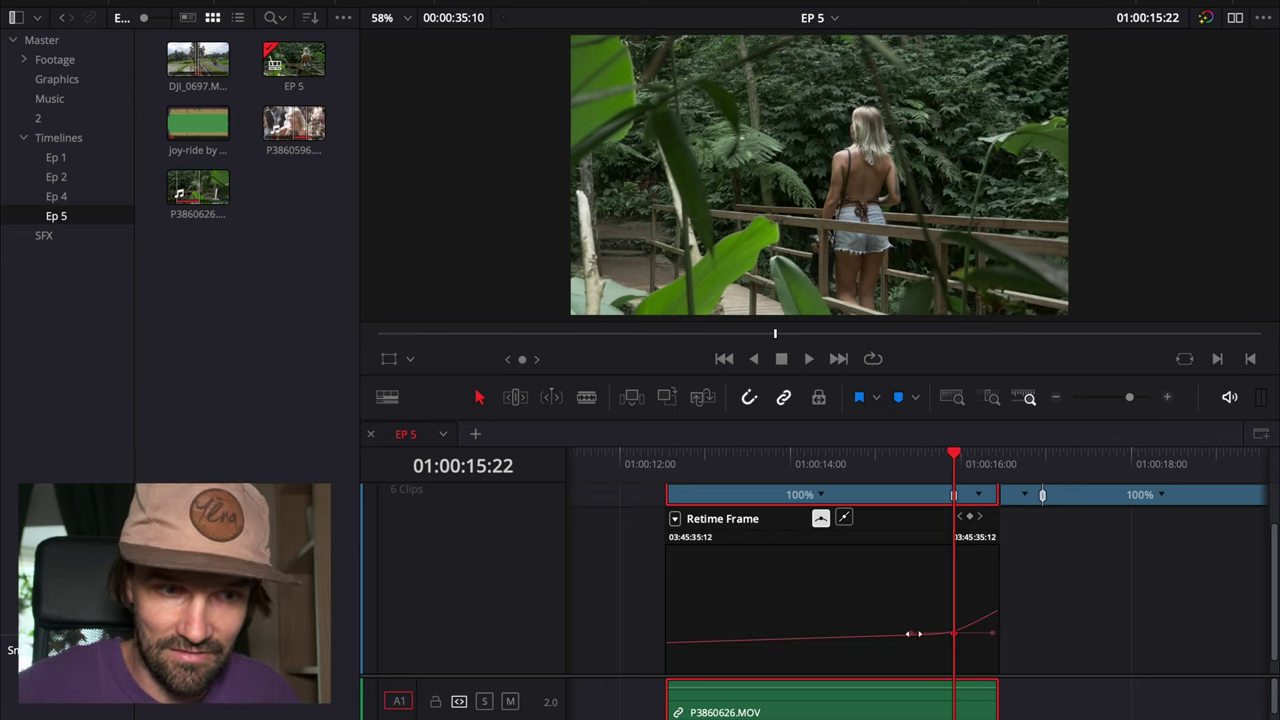
- Drag the keyframe's left and right bezier handles to soften the ramp
mouse_move(913, 633)
left_mouse_down()
mouse_move(819, 633)
mouse_move(920, 645)
left_mouse_up()
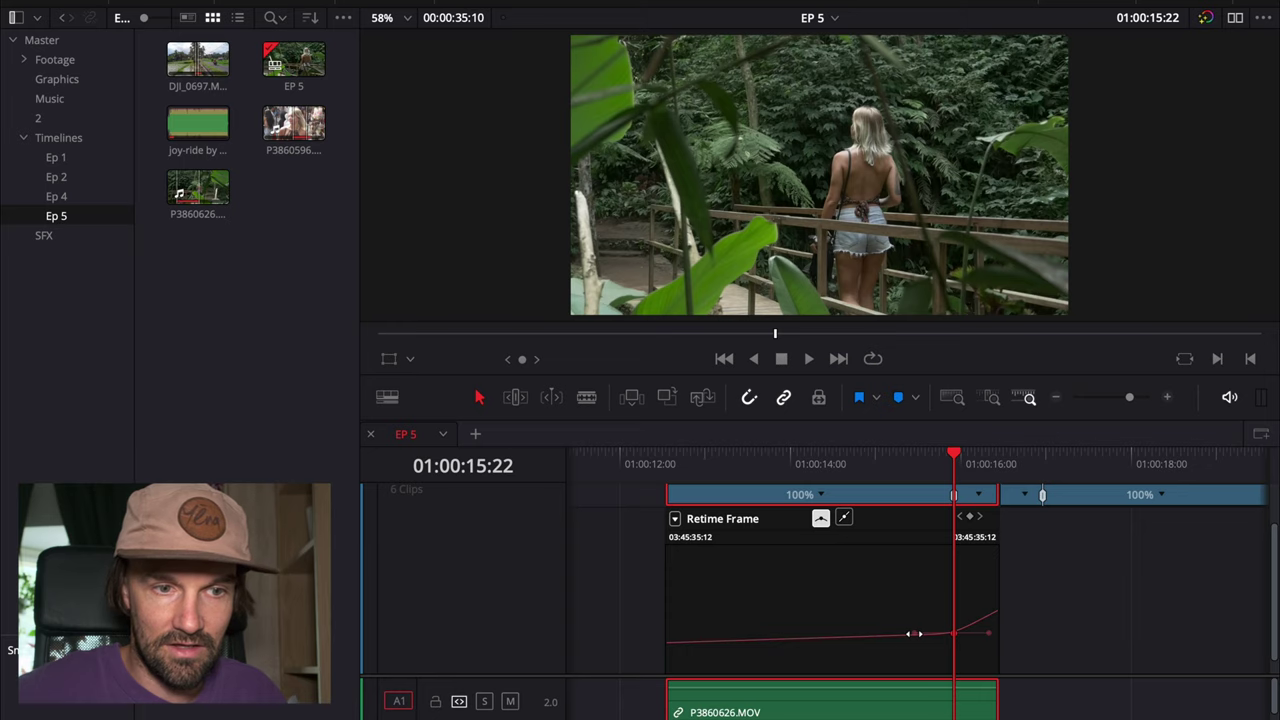
mouse_move(913, 633)
left_mouse_down()
mouse_move(889, 631)
mouse_move(931, 634)
left_mouse_up()
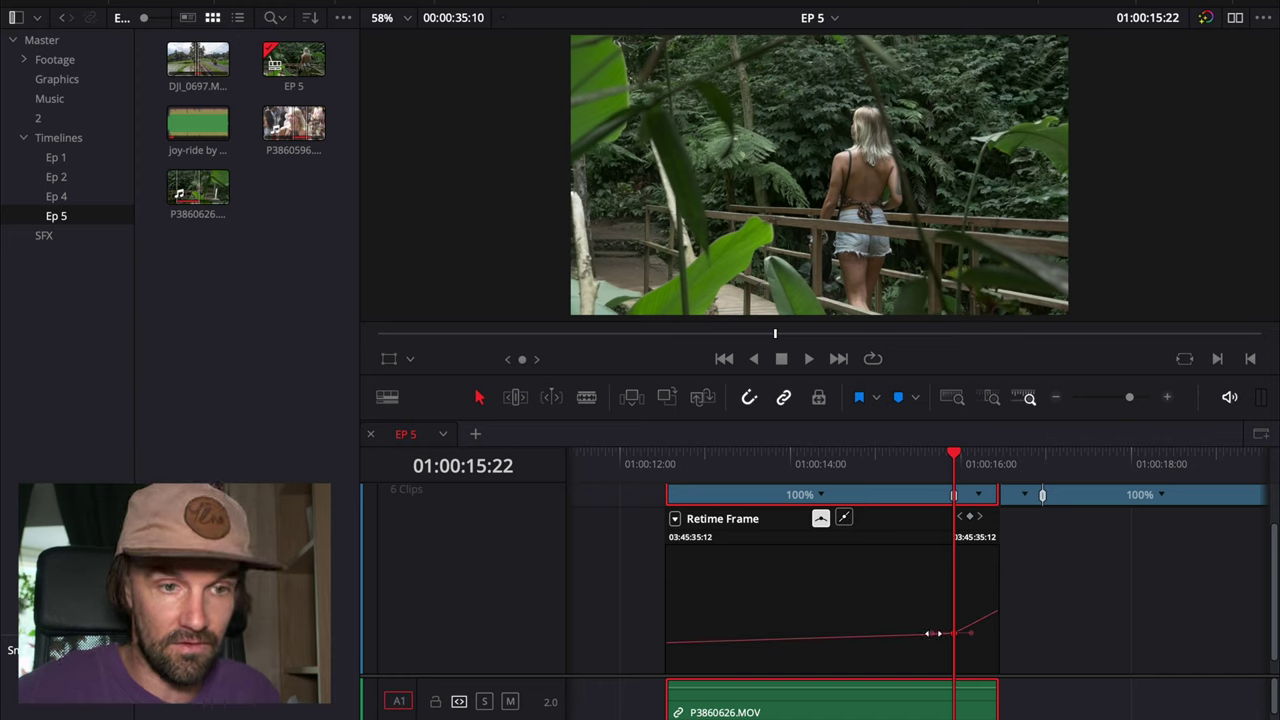
mouse_move(933, 633)
left_mouse_down()
mouse_move(777, 626)
mouse_move(929, 637)
mouse_move(908, 641)
mouse_move(877, 637)
mouse_move(931, 631)
mouse_move(909, 640)
mouse_move(929, 629)
mouse_move(920, 634)
left_mouse_up()
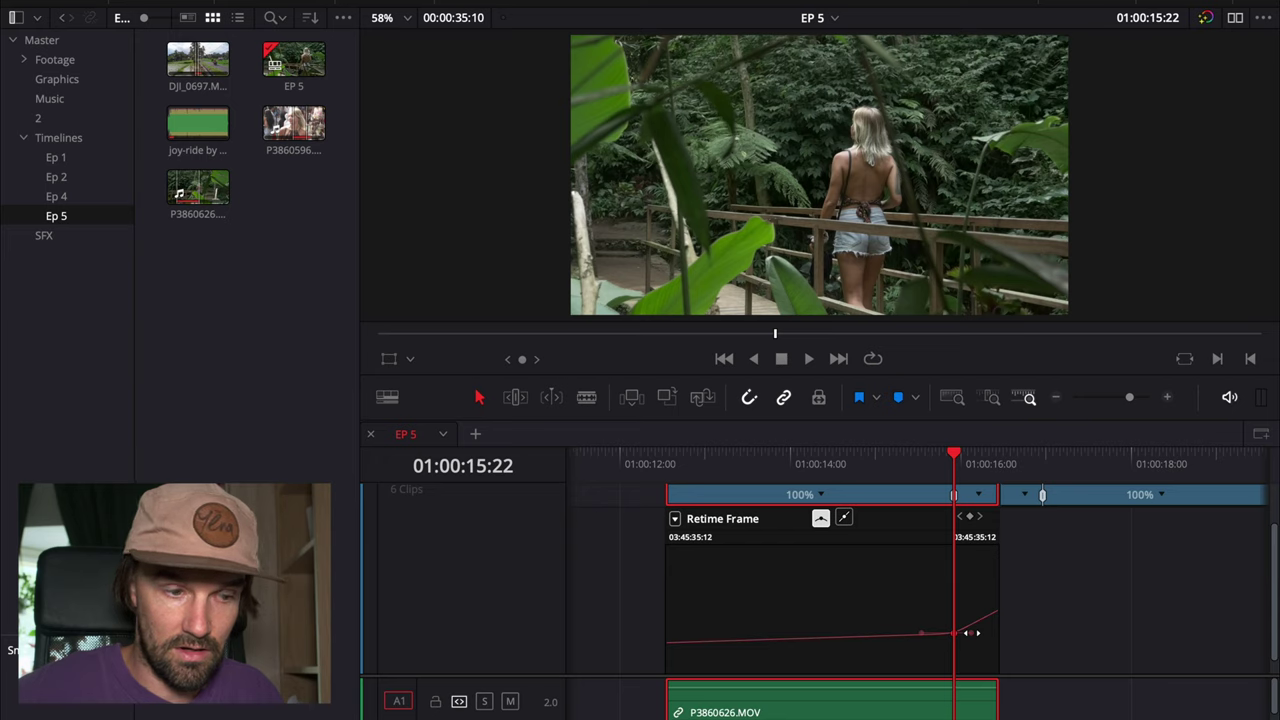
left_click_drag(970, 632, 978, 632)
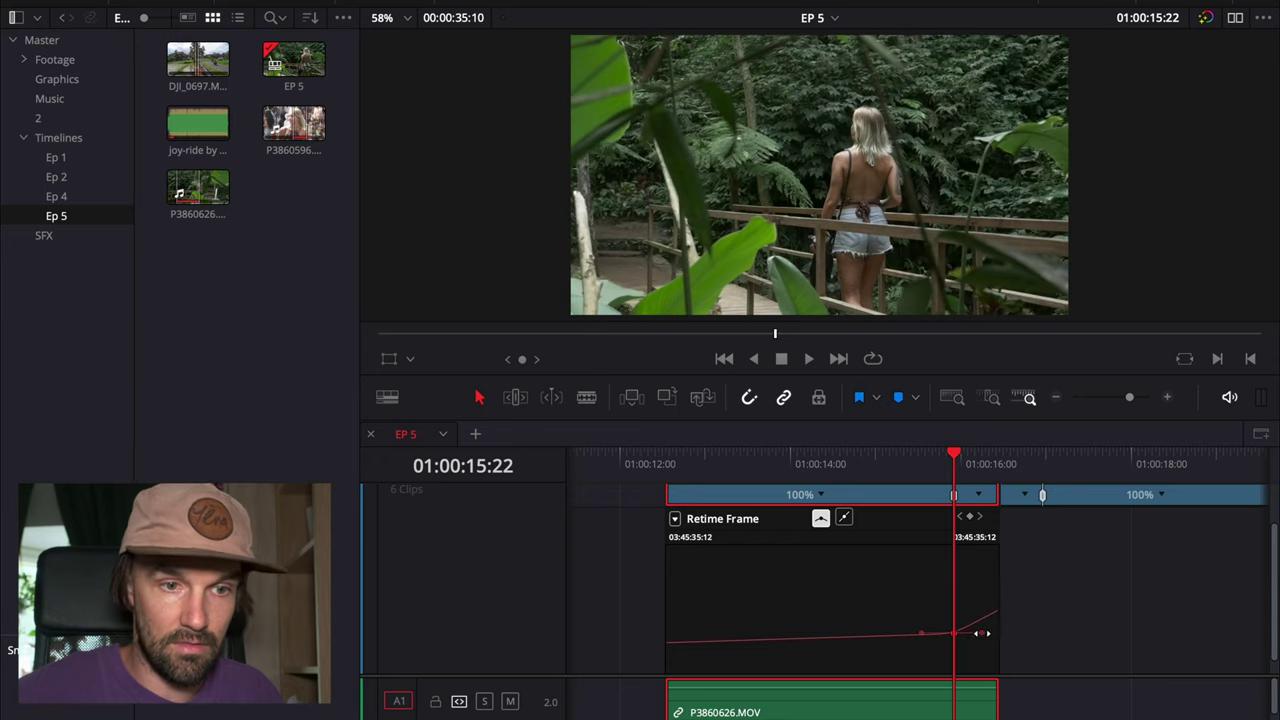
scroll(984, 620, "up", 2)
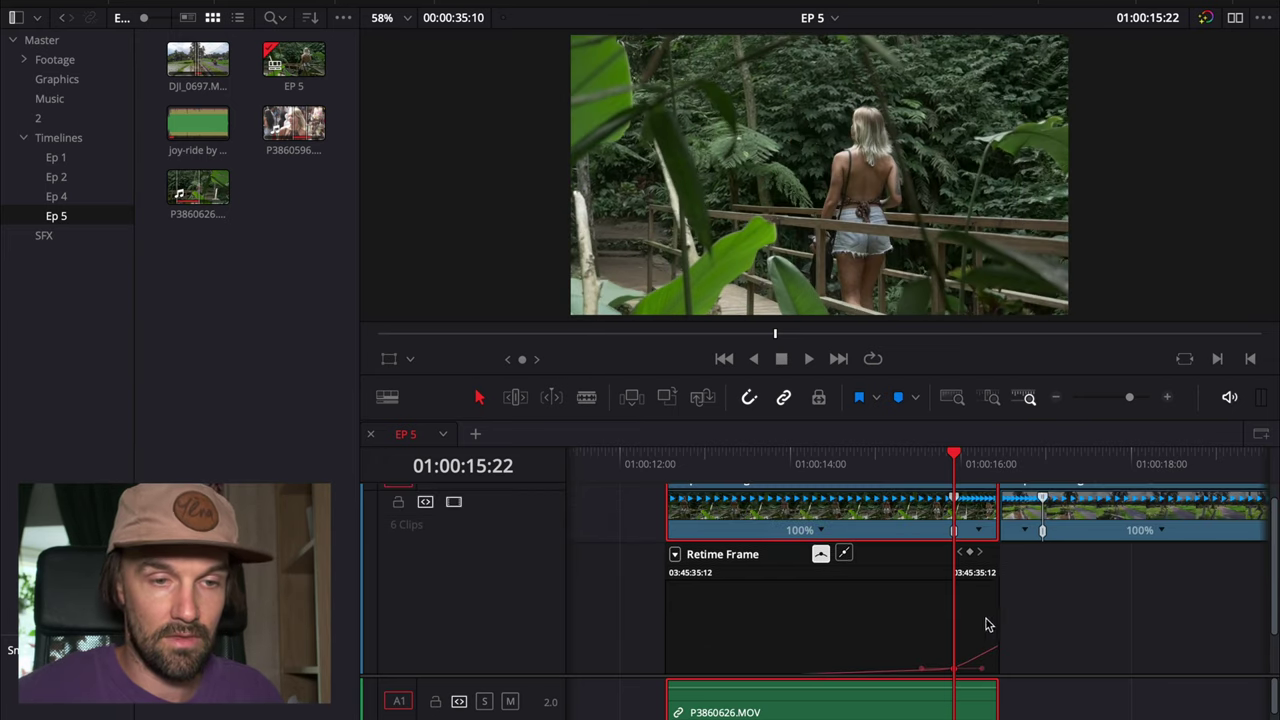
- Show the DJI_0697 Retime Curve, make its keyframe ease smoothly and adjust it
right_click(1104, 503)
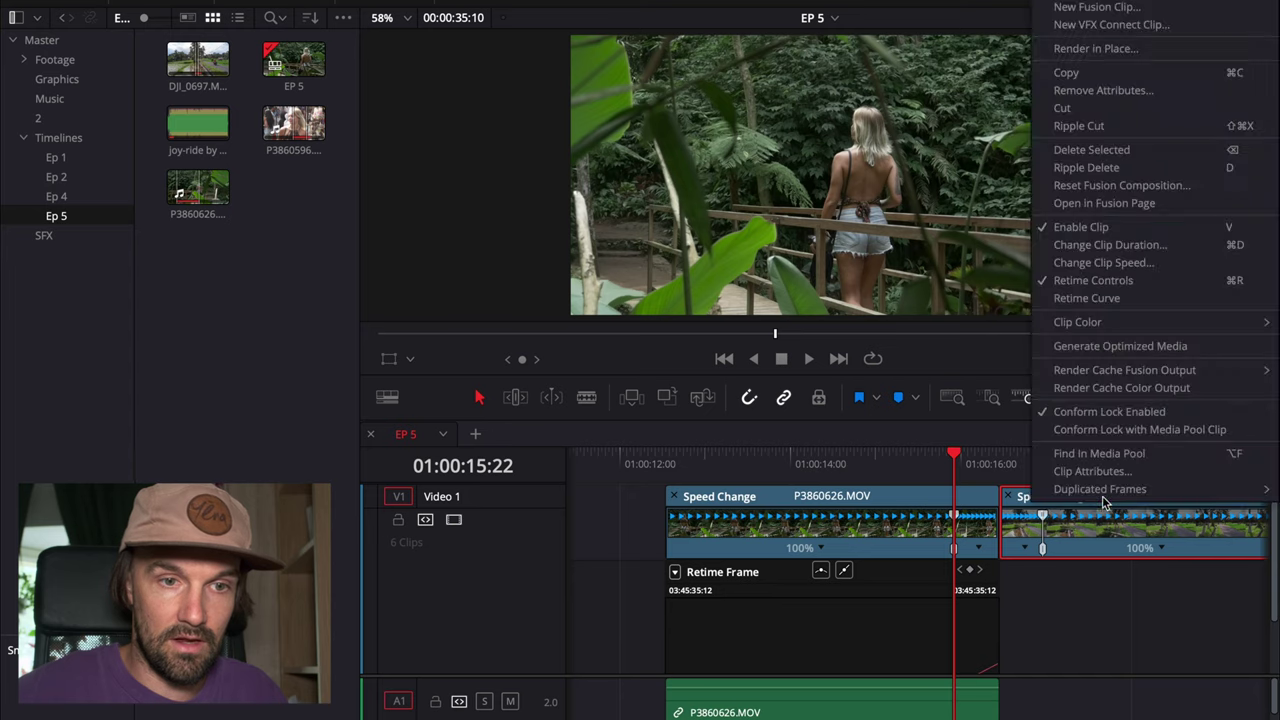
left_click(1098, 297)
scroll(1078, 622, "down", 2)
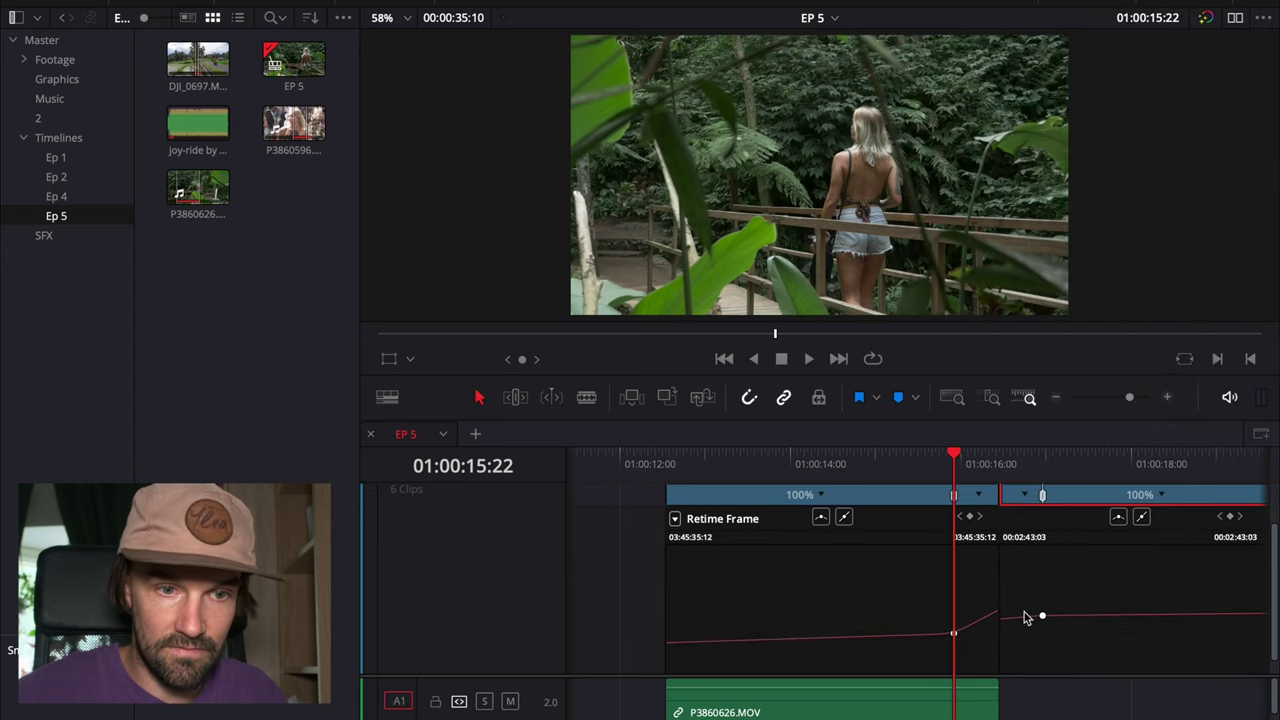
left_click(1043, 616)
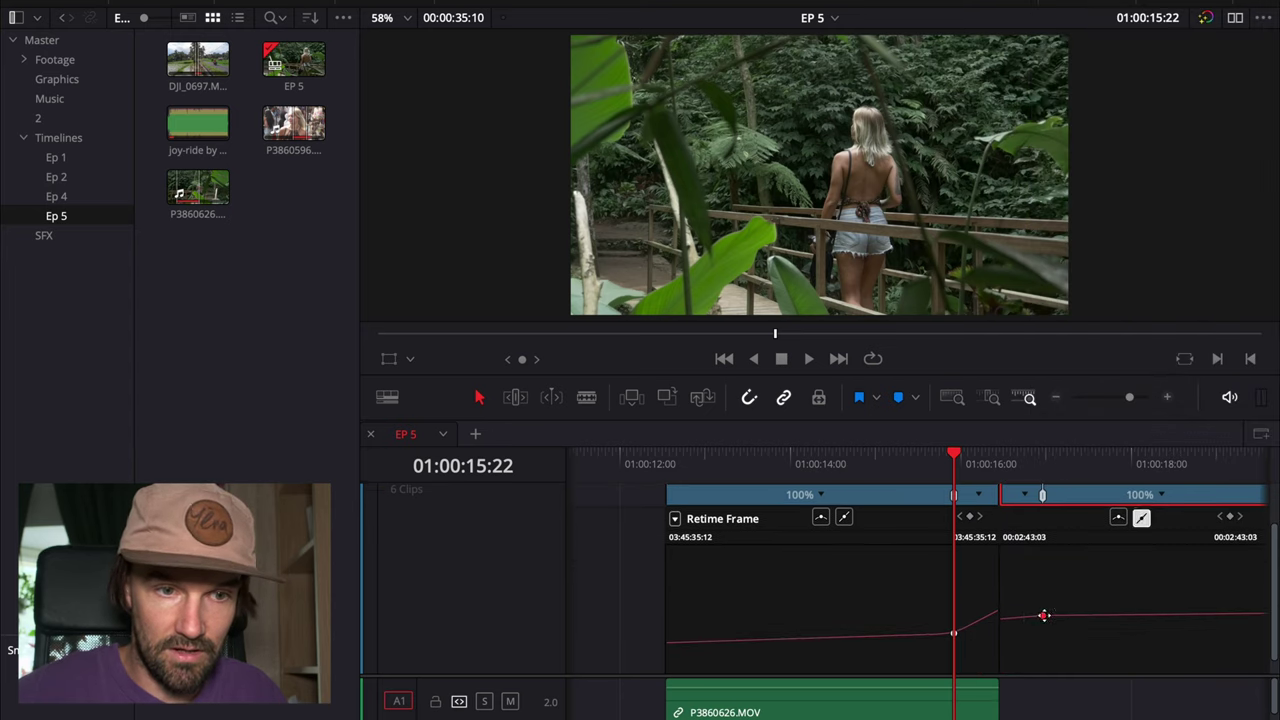
left_click(1118, 517)
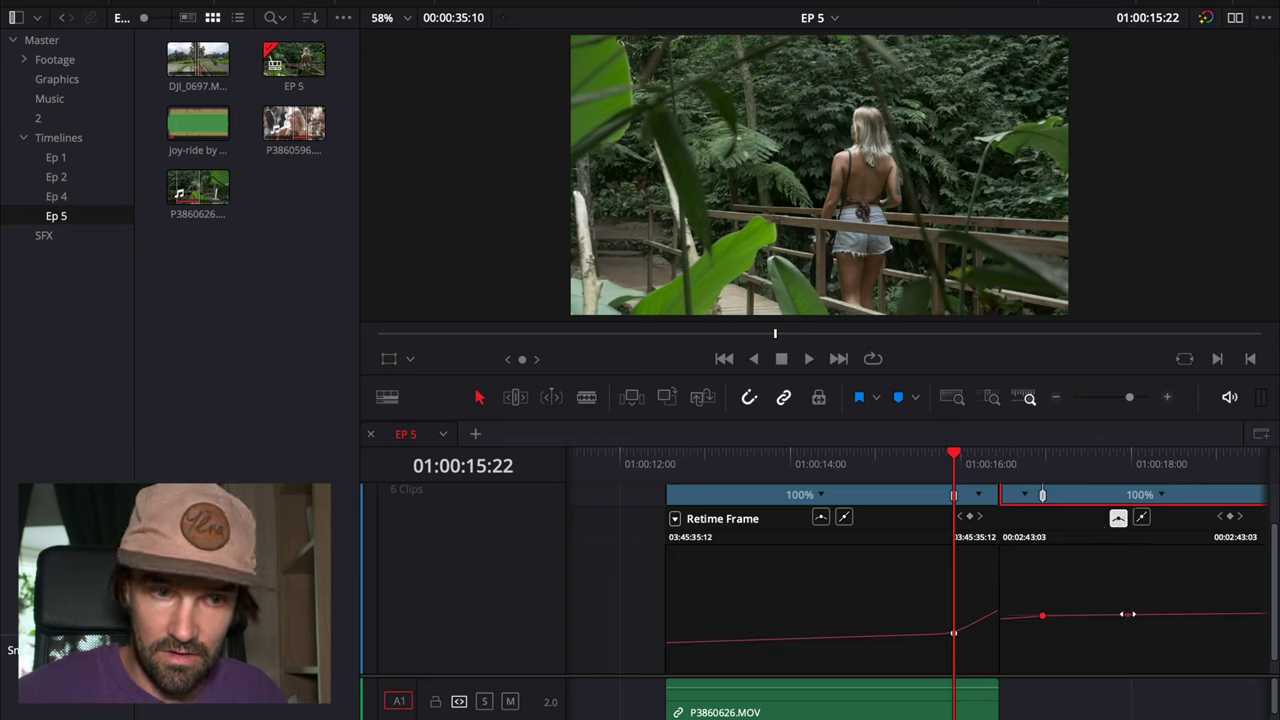
left_click_drag(1128, 614, 1088, 615)
- Play the eased transition from 01:00:14:07
left_click(946, 468)
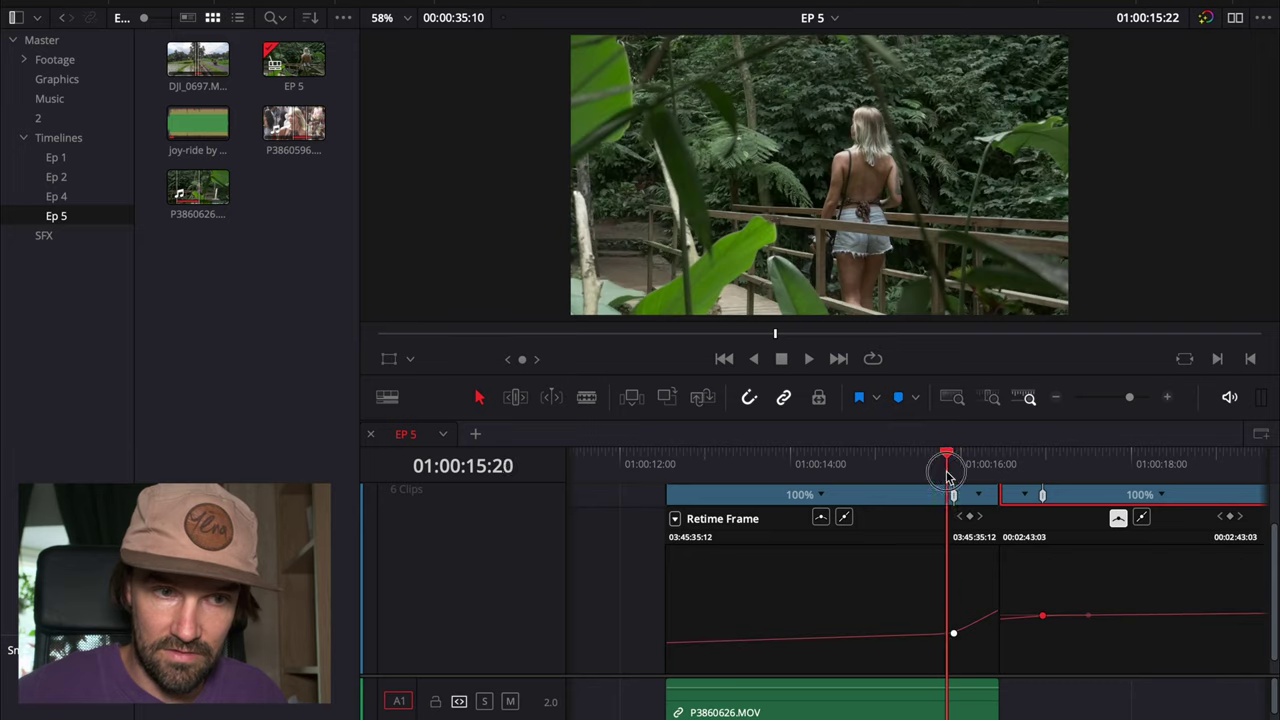
left_click_drag(948, 476, 816, 492)
key("space")
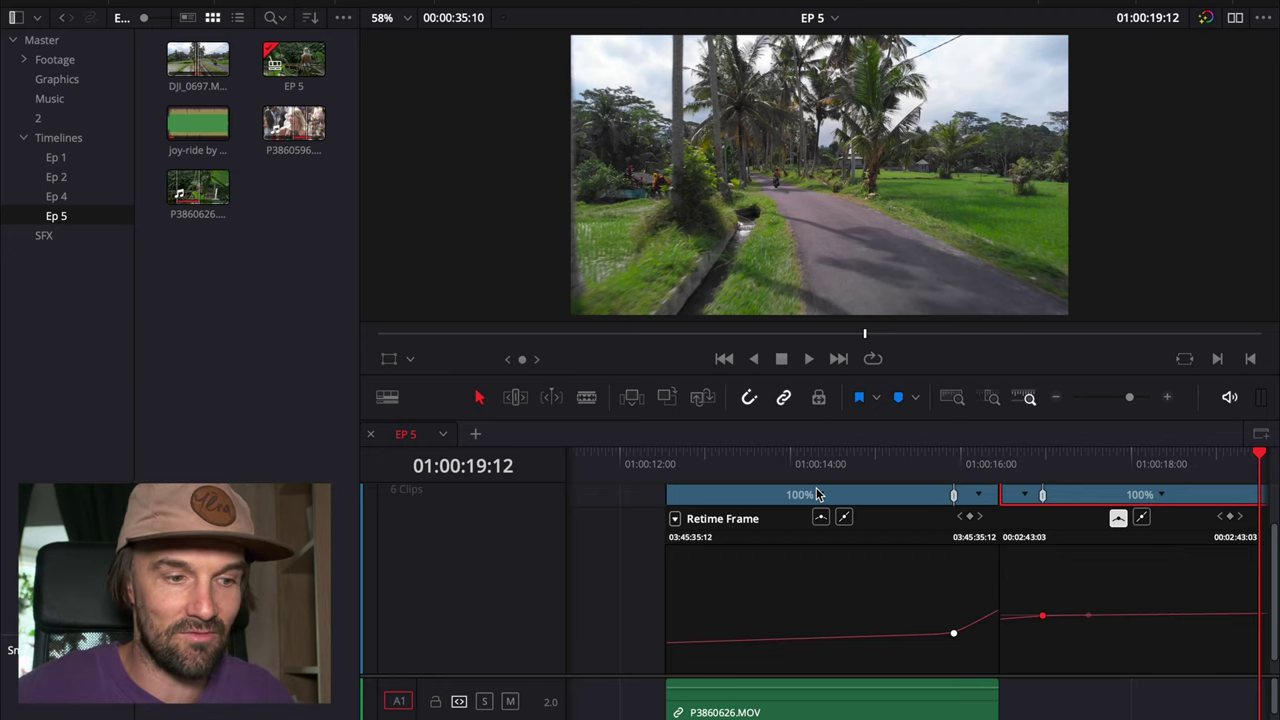
- Add a speed point to DJI_0697.MOV, speed its second half to 114% and shorten it
scroll(817, 494, "down", 2)
scroll(826, 533, "down", 3)
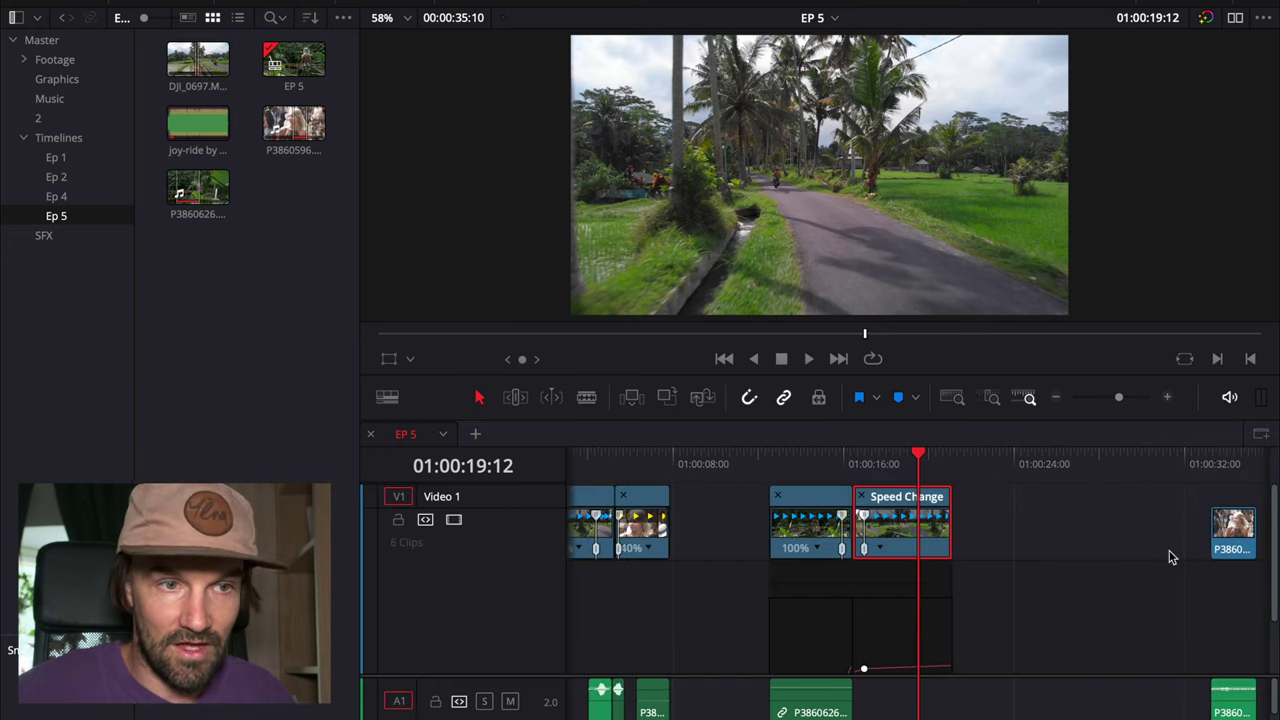
key("space")
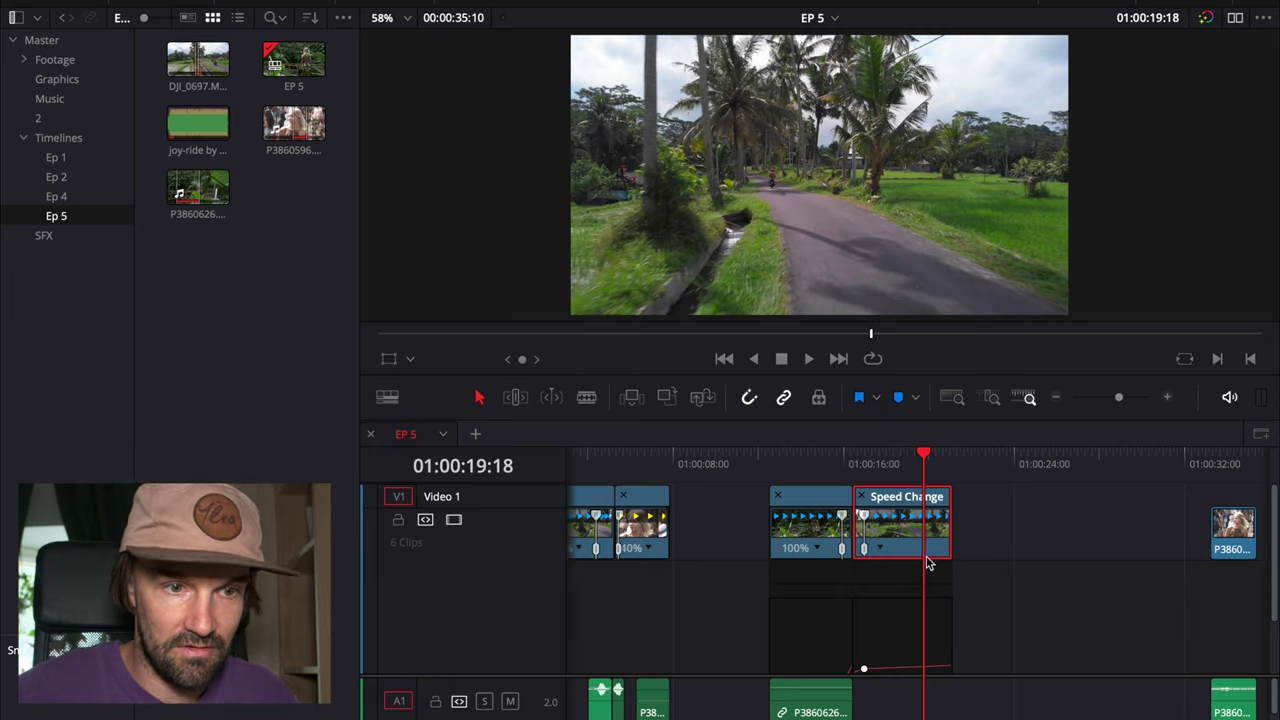
scroll(935, 563, "up", 3)
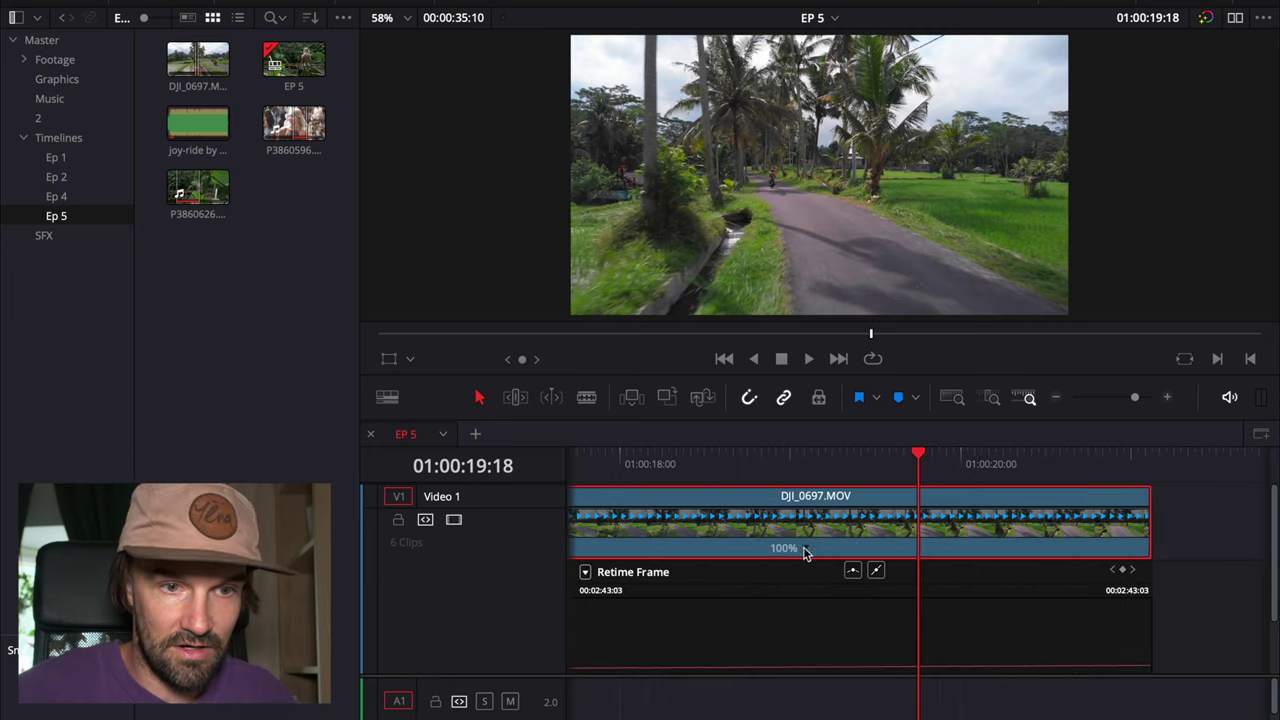
left_click(805, 550)
left_click(836, 575)
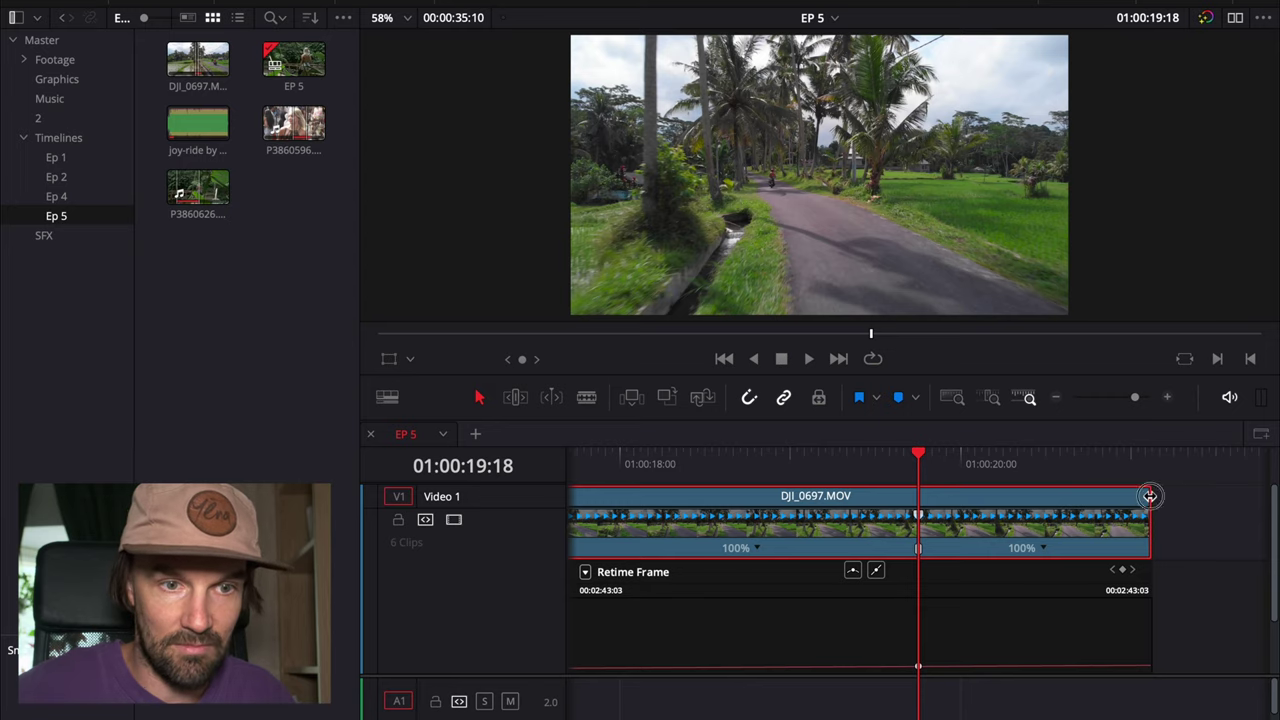
left_click_drag(1150, 496, 937, 498)
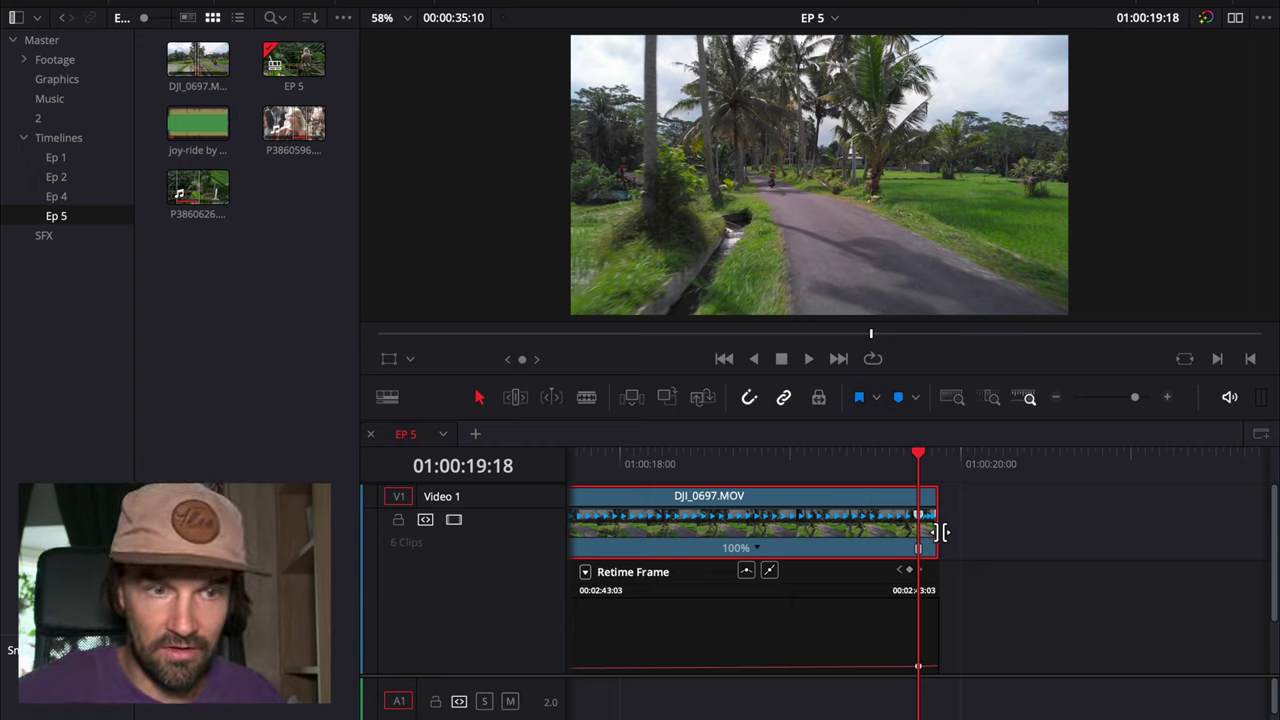
mouse_move(941, 532)
left_mouse_down()
mouse_move(1048, 524)
mouse_move(1034, 497)
mouse_move(958, 507)
left_mouse_up()
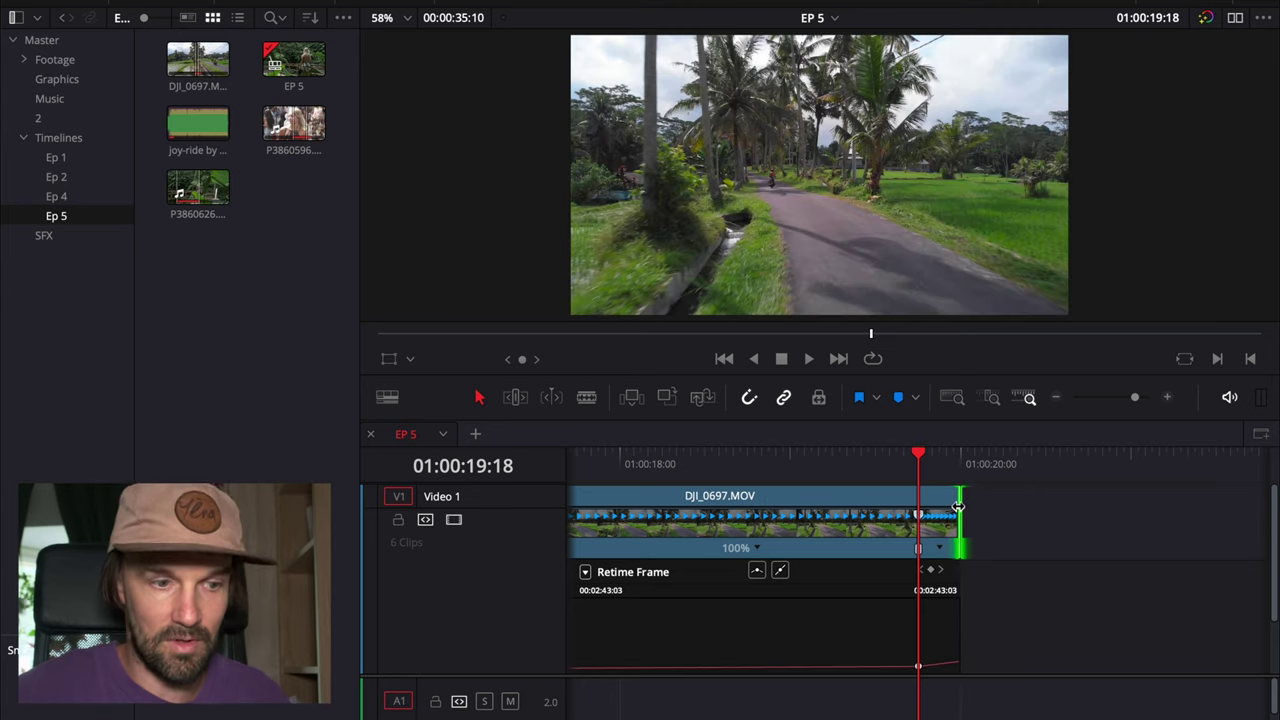
- Drag P3860596.MOV left so it butts against DJI_0697.MOV
key("ctrl+minus")
key("ctrl+minus")
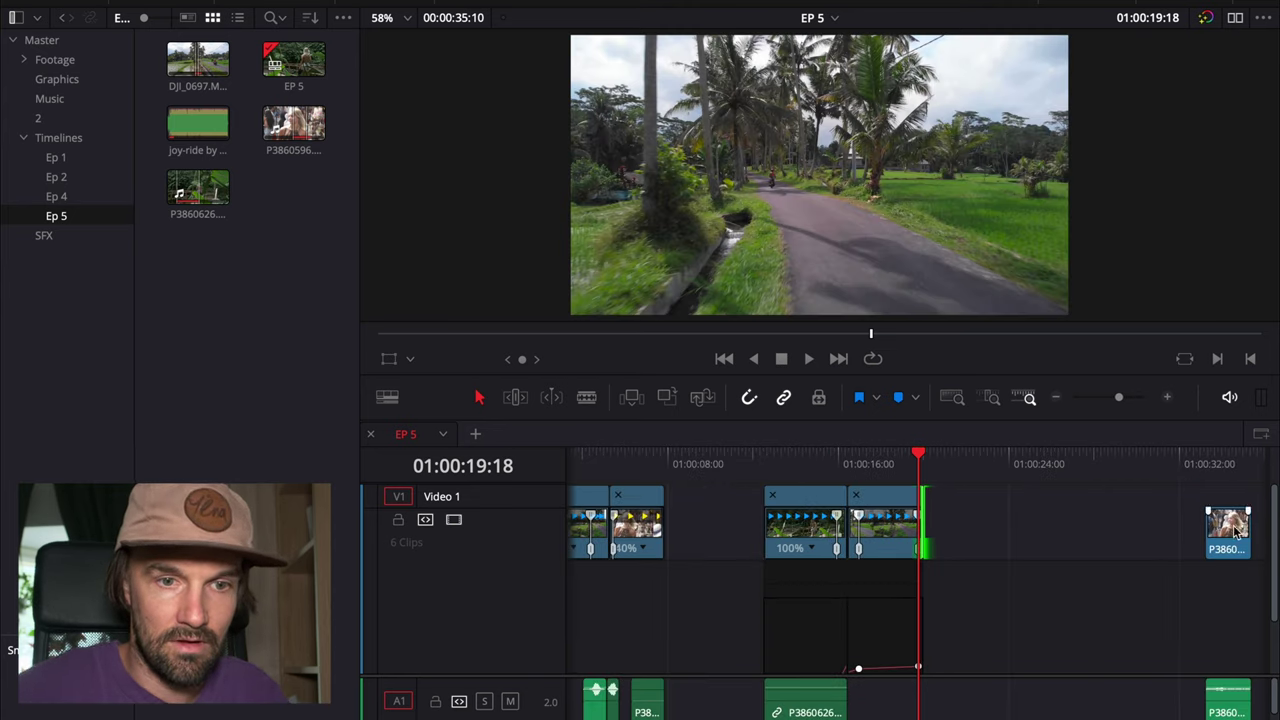
left_click_drag(1233, 536, 958, 540)
key("ctrl+equal")
key("ctrl+equal")
key("ctrl+equal")
- Preview the P3860596 clip from its start
left_click(1105, 466)
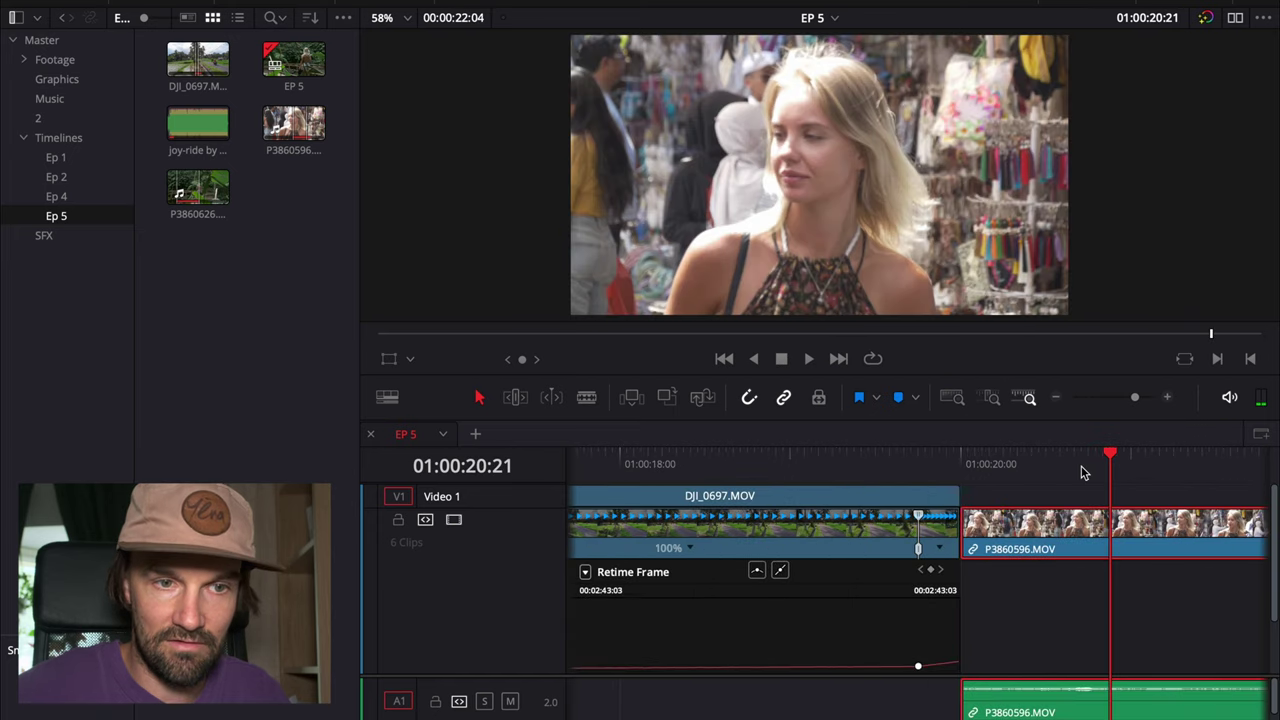
key("ctrl+minus")
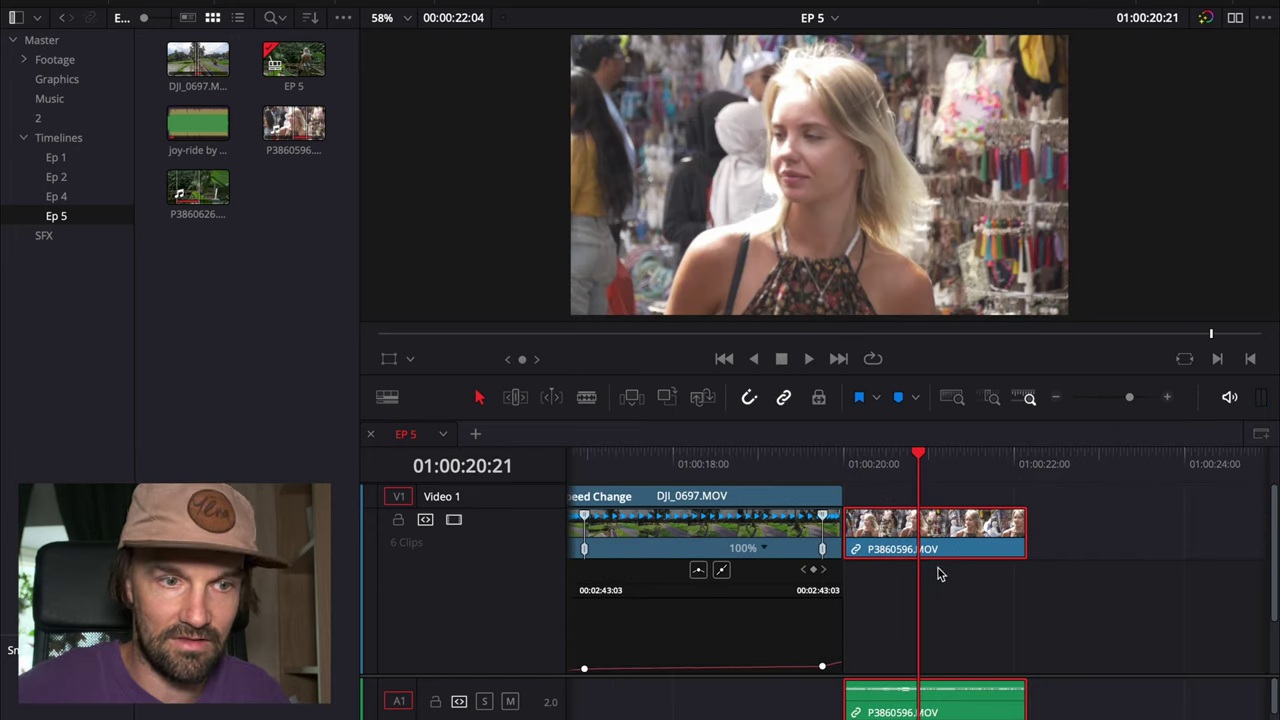
key("space")
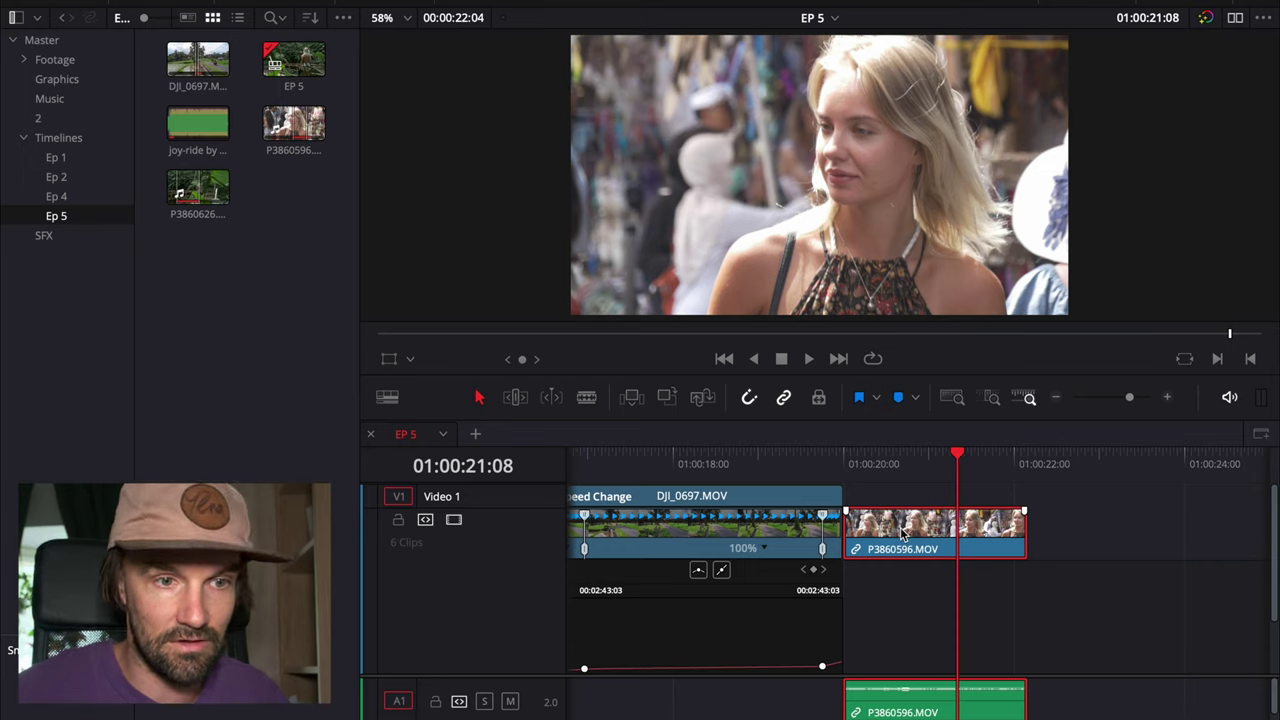
- Add a speed point to P3860596.MOV and speed up its first segment, keeping the rest at 100%
key("ctrl+r")
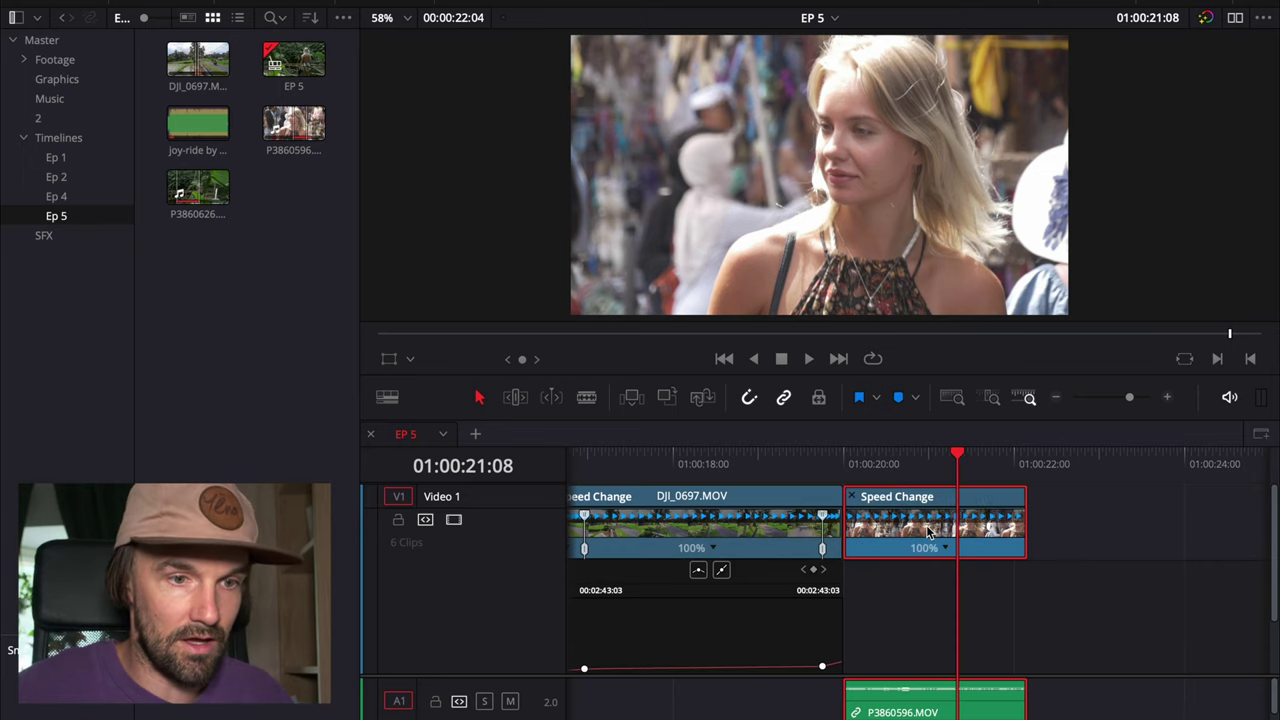
left_click(948, 550)
left_click(974, 575)
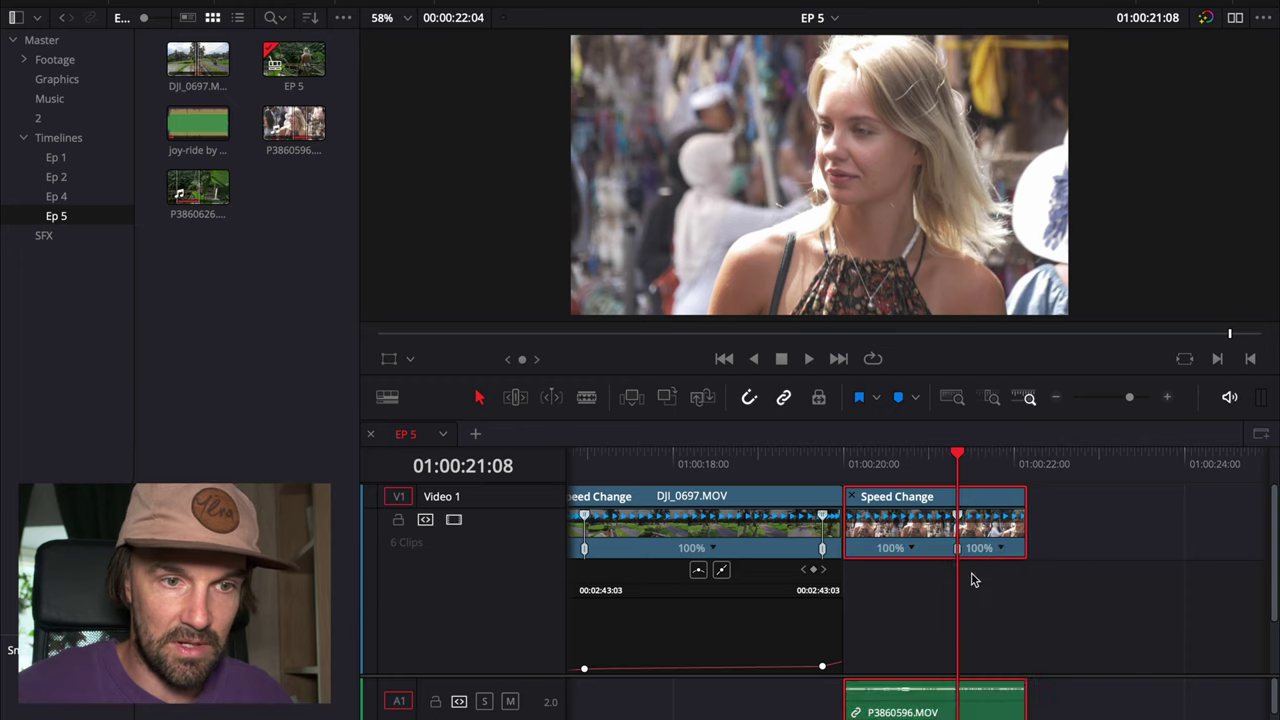
left_click(912, 549)
mouse_move(965, 614)
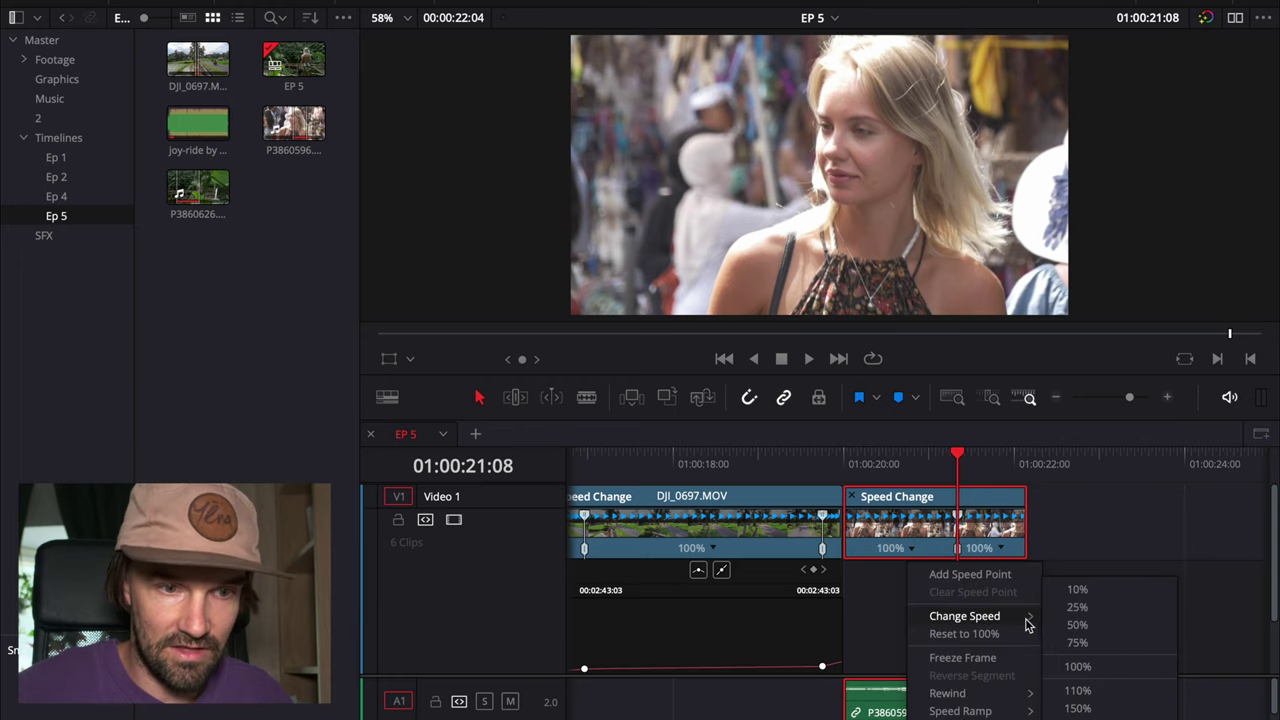
left_click(1077, 712)
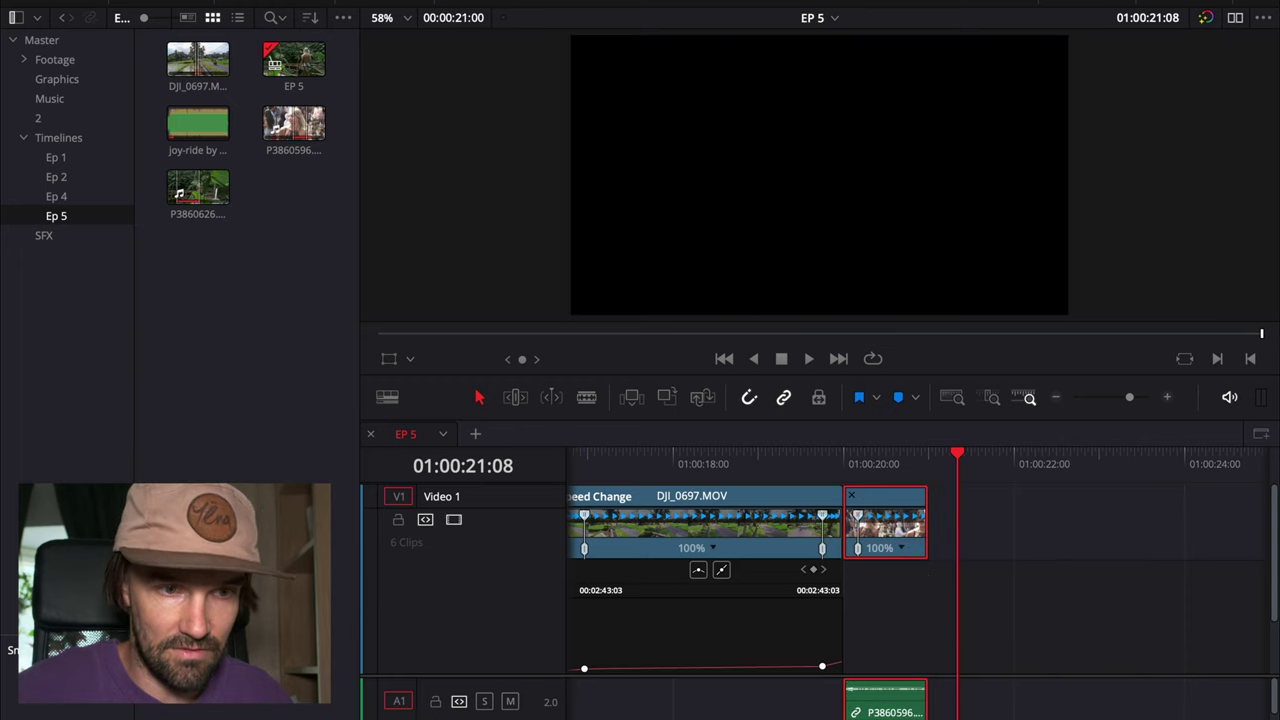
left_click(903, 549)
mouse_move(983, 615)
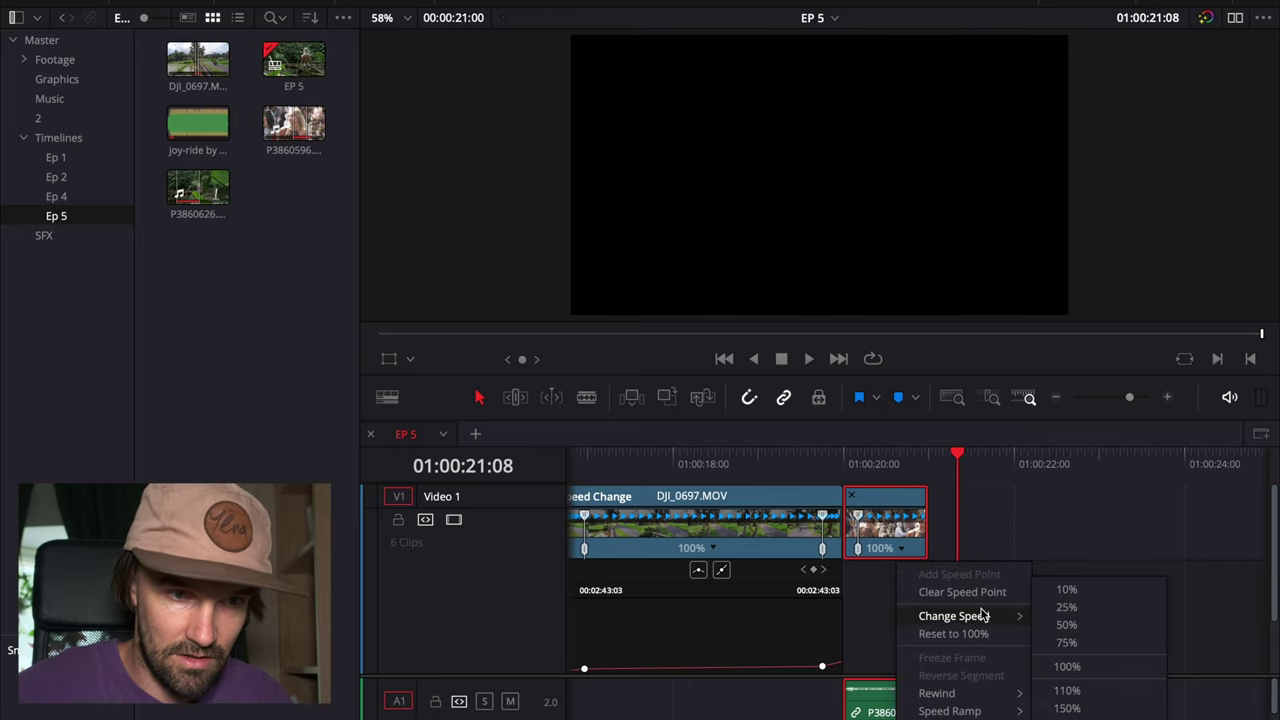
left_click(936, 512)
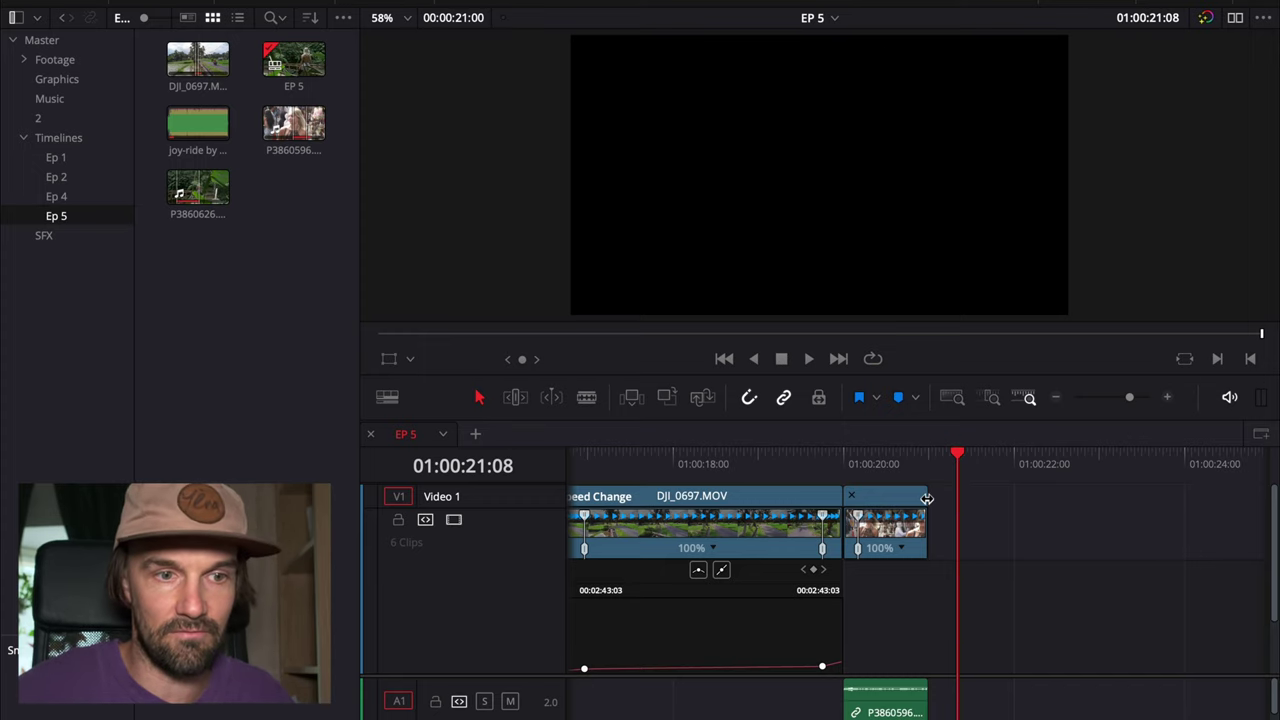
- Stretch the clip's retime end to slow the second part, then play it back
scroll(927, 497, "up", 2)
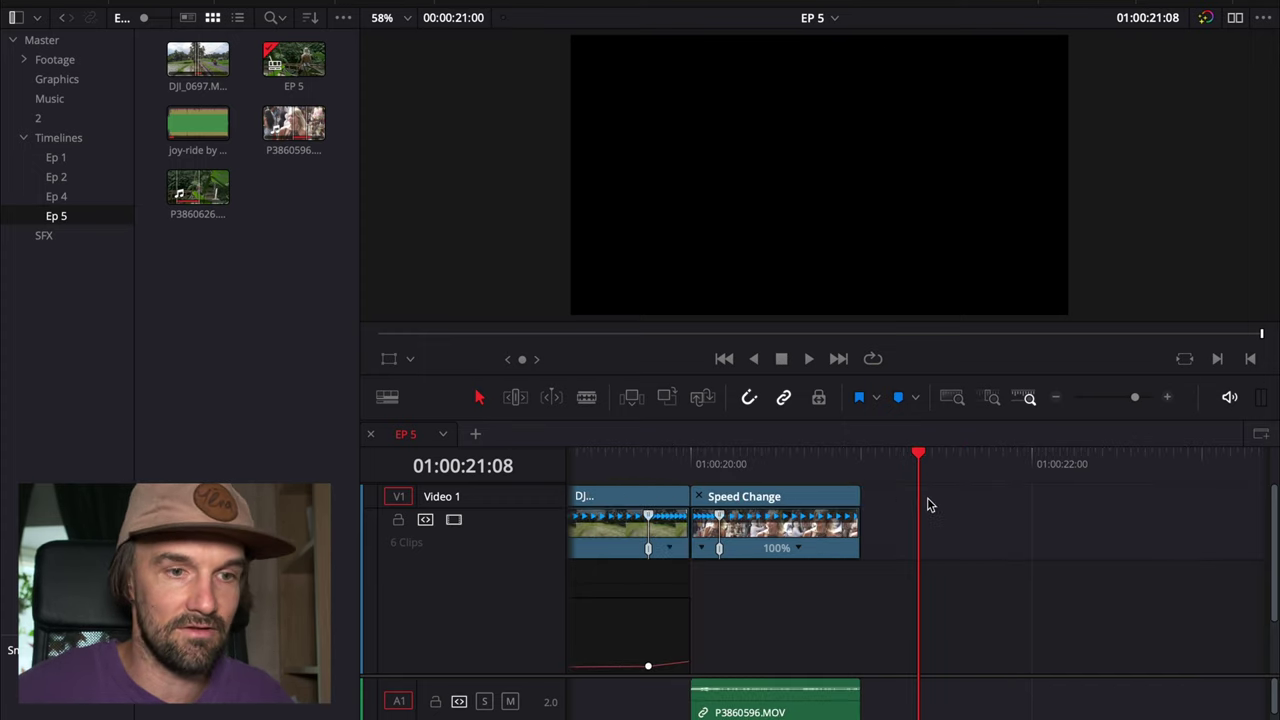
left_click(858, 501)
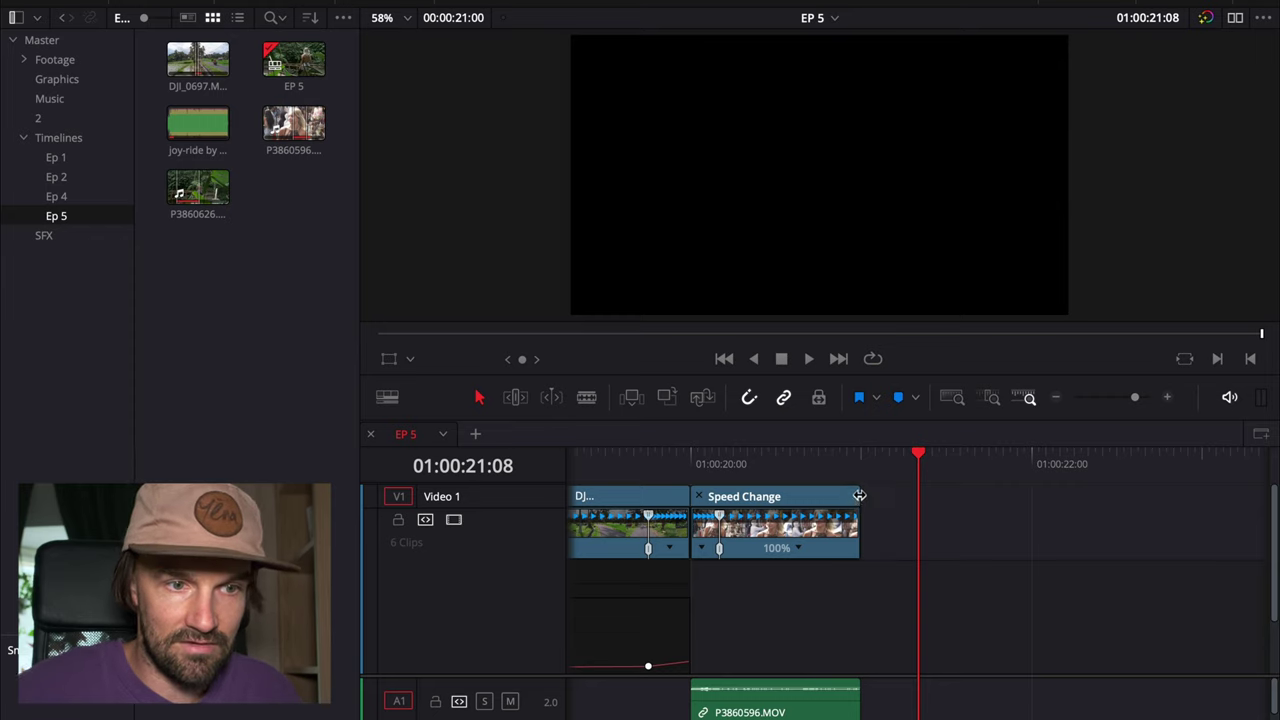
left_click_drag(859, 495, 1069, 498)
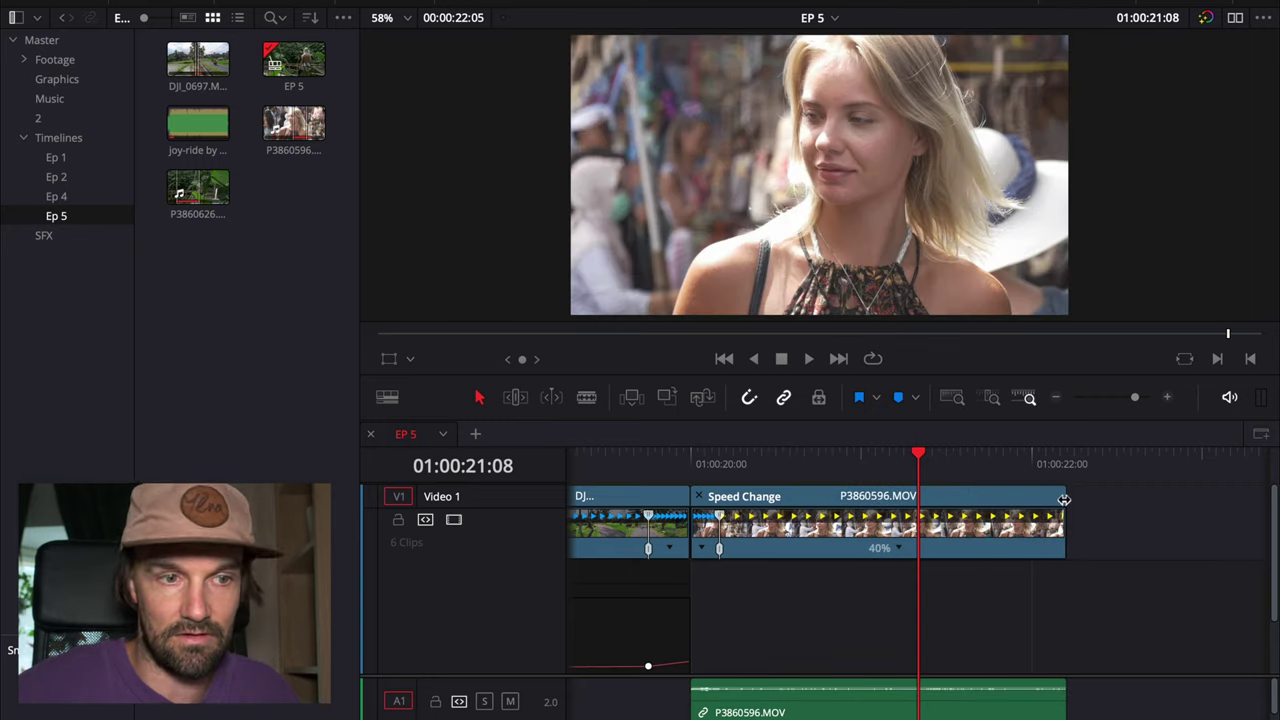
left_click_drag(918, 462, 640, 466)
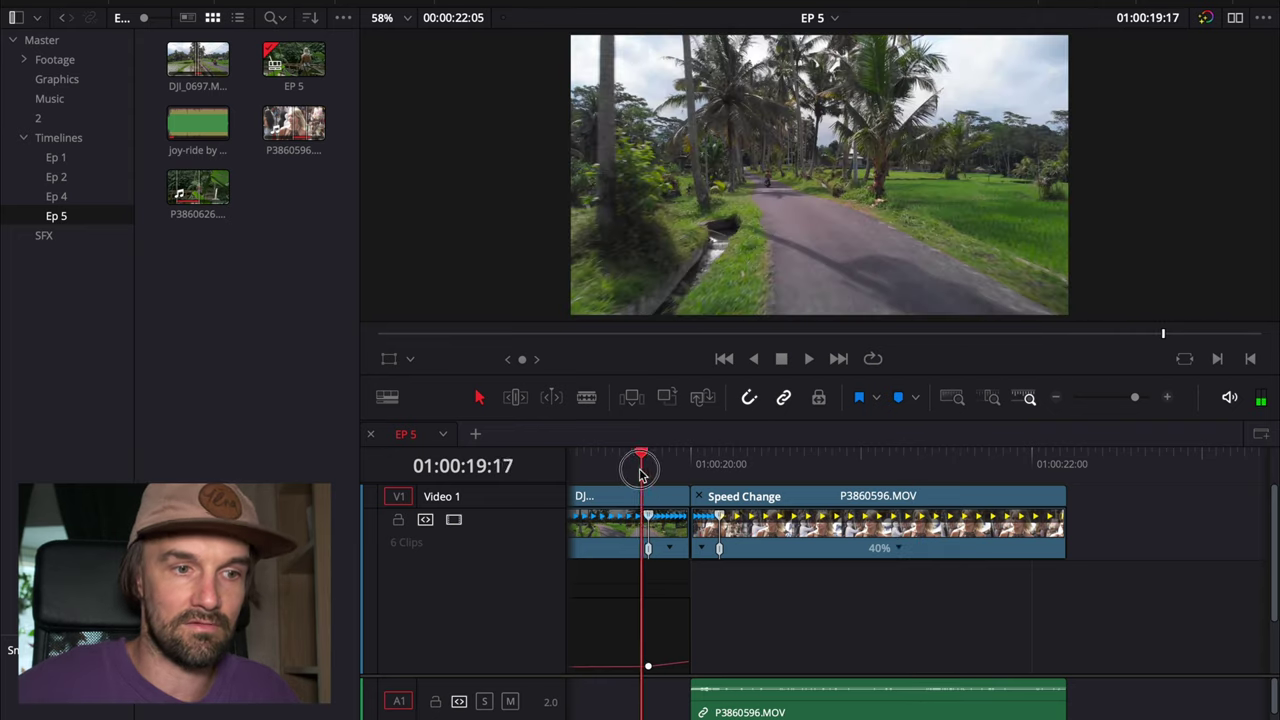
key("space")
key("space")
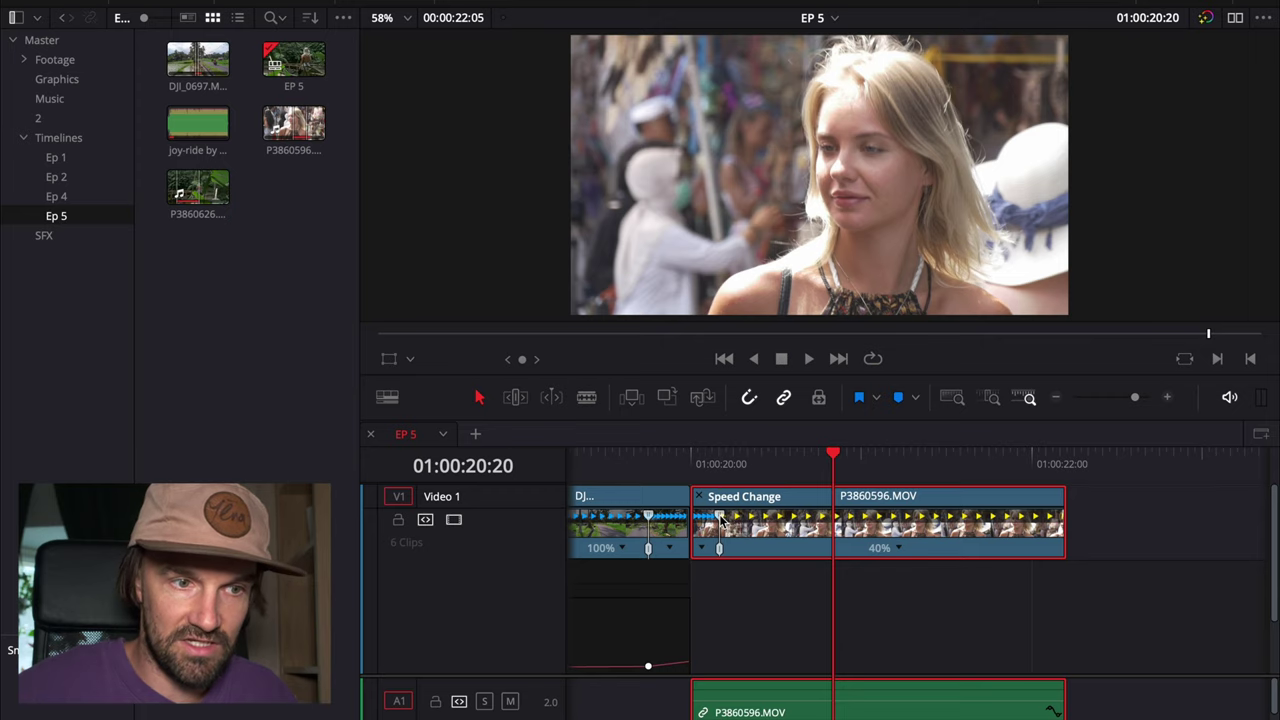
- Shift the speed point later in the clip and replay the ramp
left_click_drag(720, 520, 745, 551)
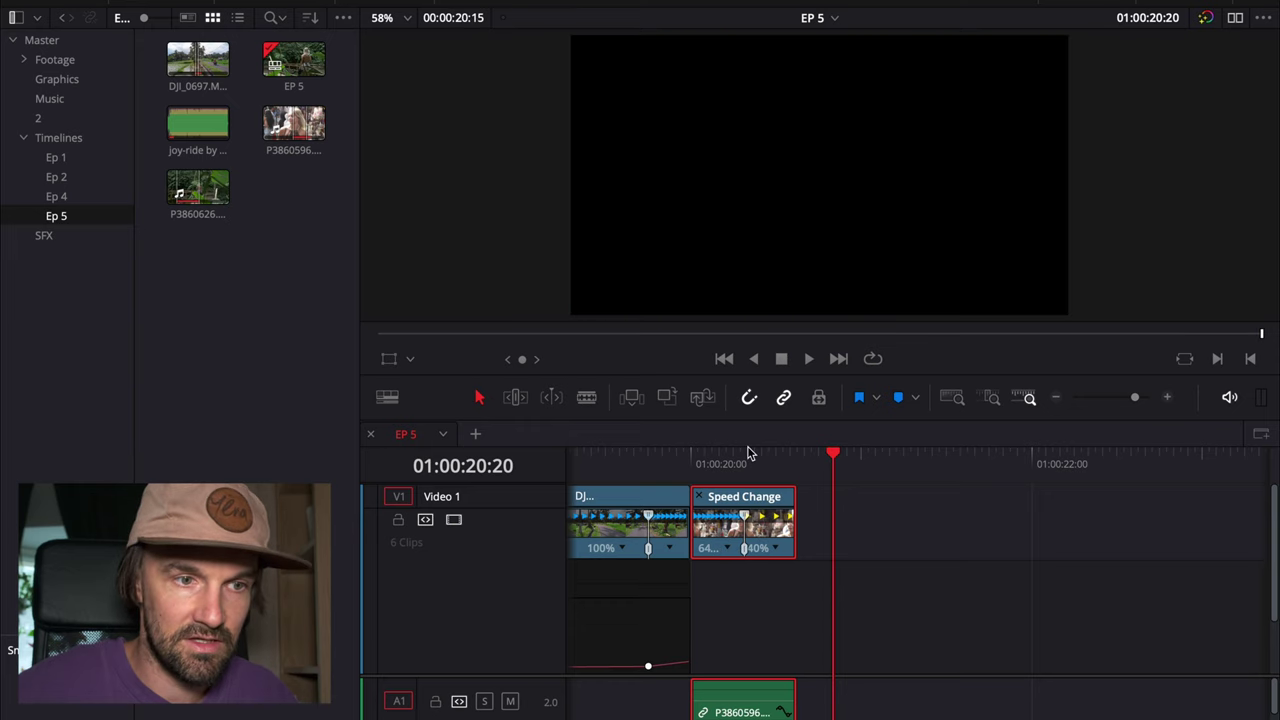
left_click_drag(746, 455, 667, 479)
key("space")
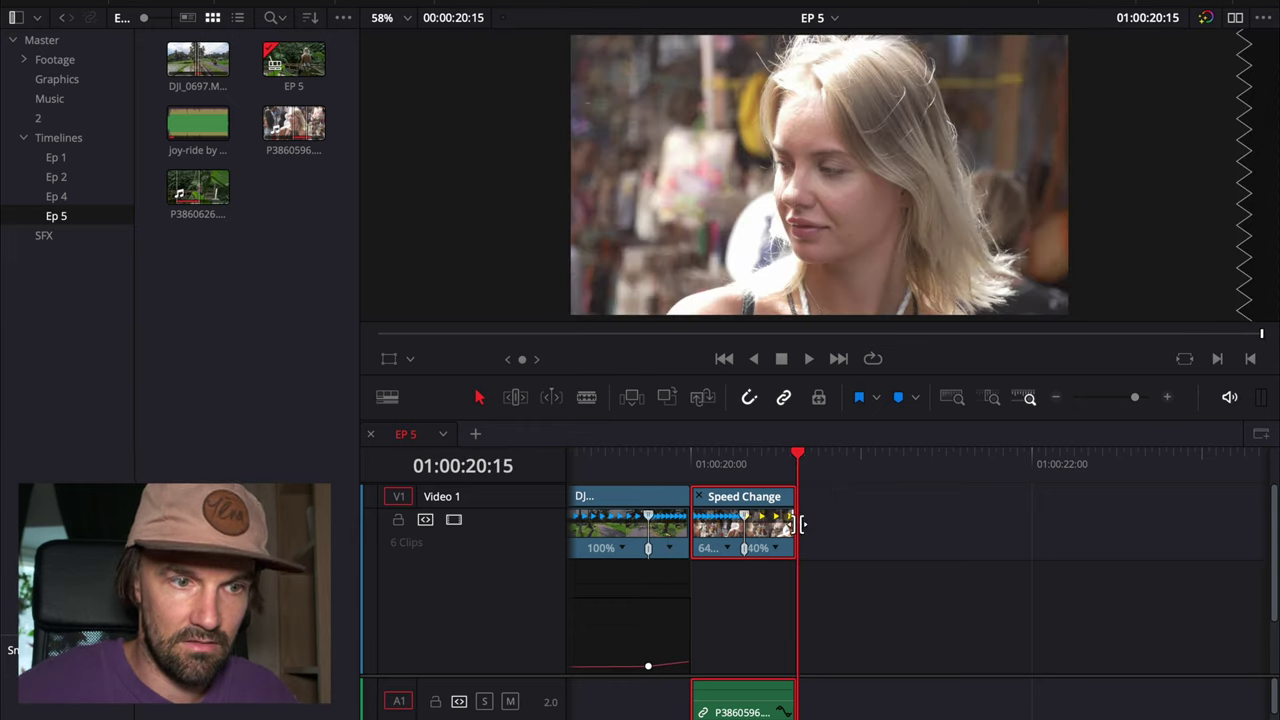
- Lengthen the clip end to a 40% slow-motion section and review it at 01:00:13:20
left_click_drag(790, 519, 957, 519)
left_click_drag(814, 462, 720, 471)
key("space")
key("ctrl+minus")
key("ctrl+minus")
key("ctrl+minus")
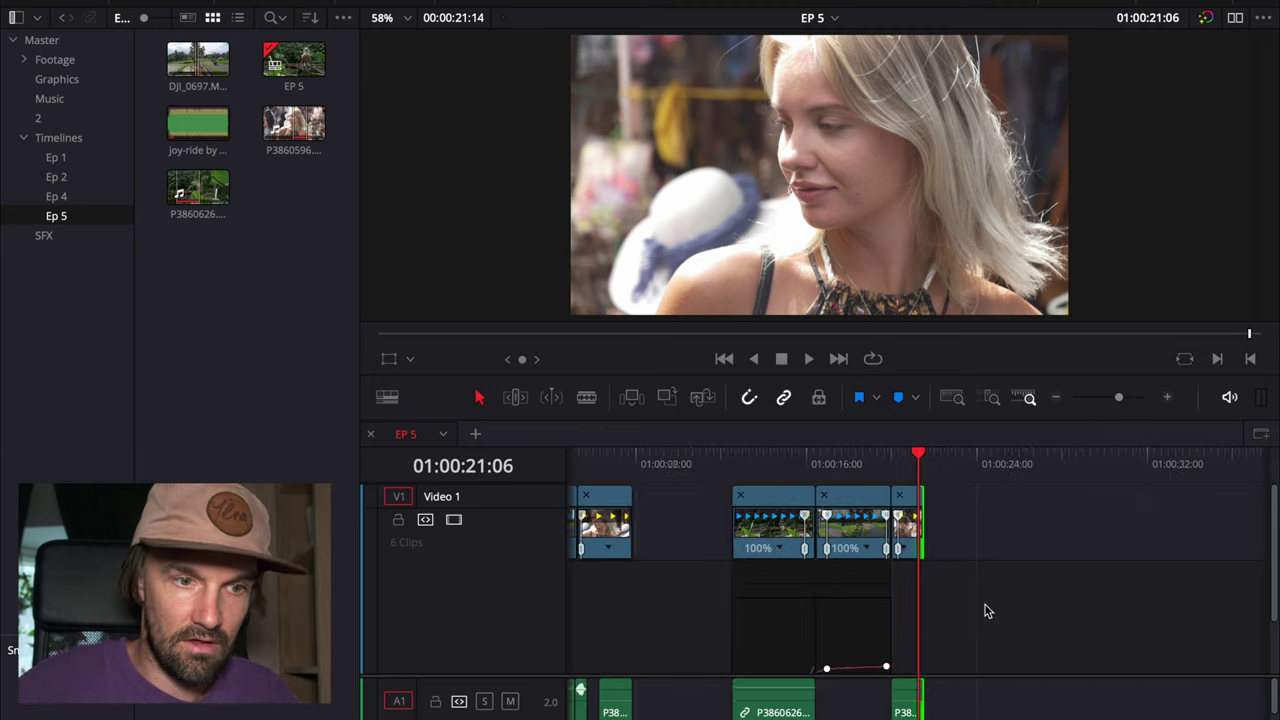
left_click_drag(910, 476, 762, 470)
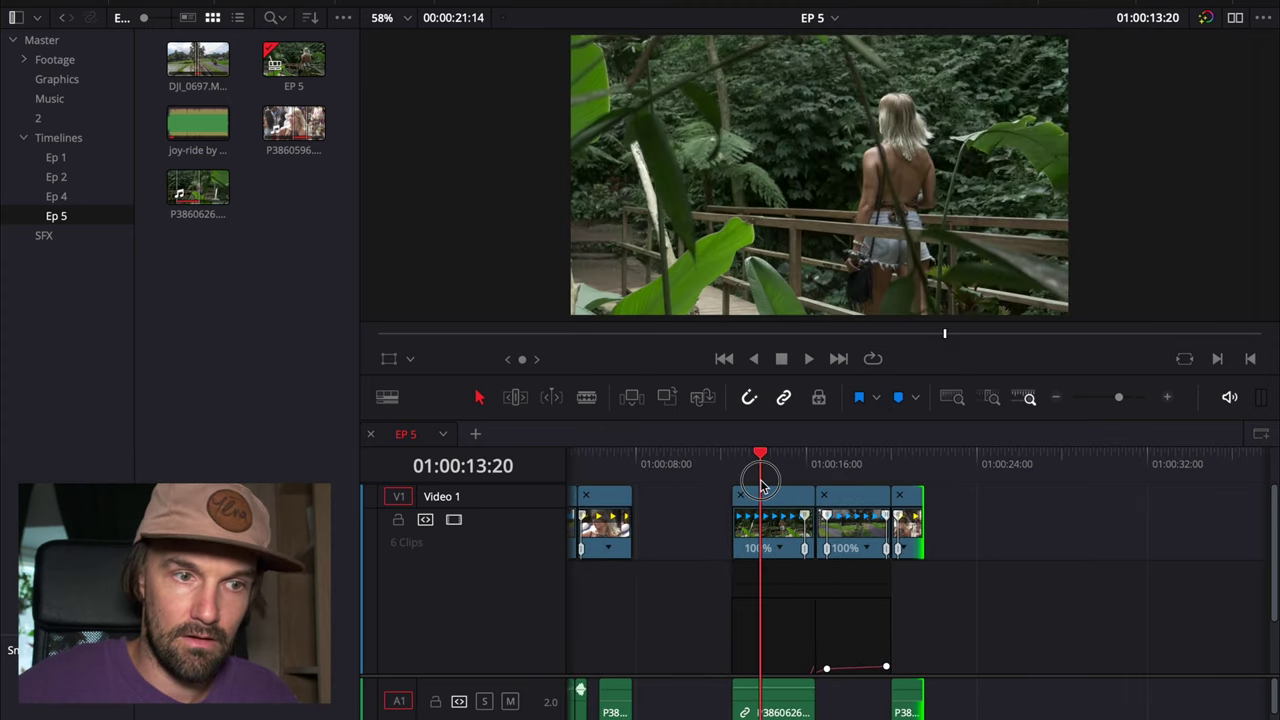
- Show the P3860596 clip's retime curve and apply ease in/out to its speed keyframe
key("ctrl+plus")
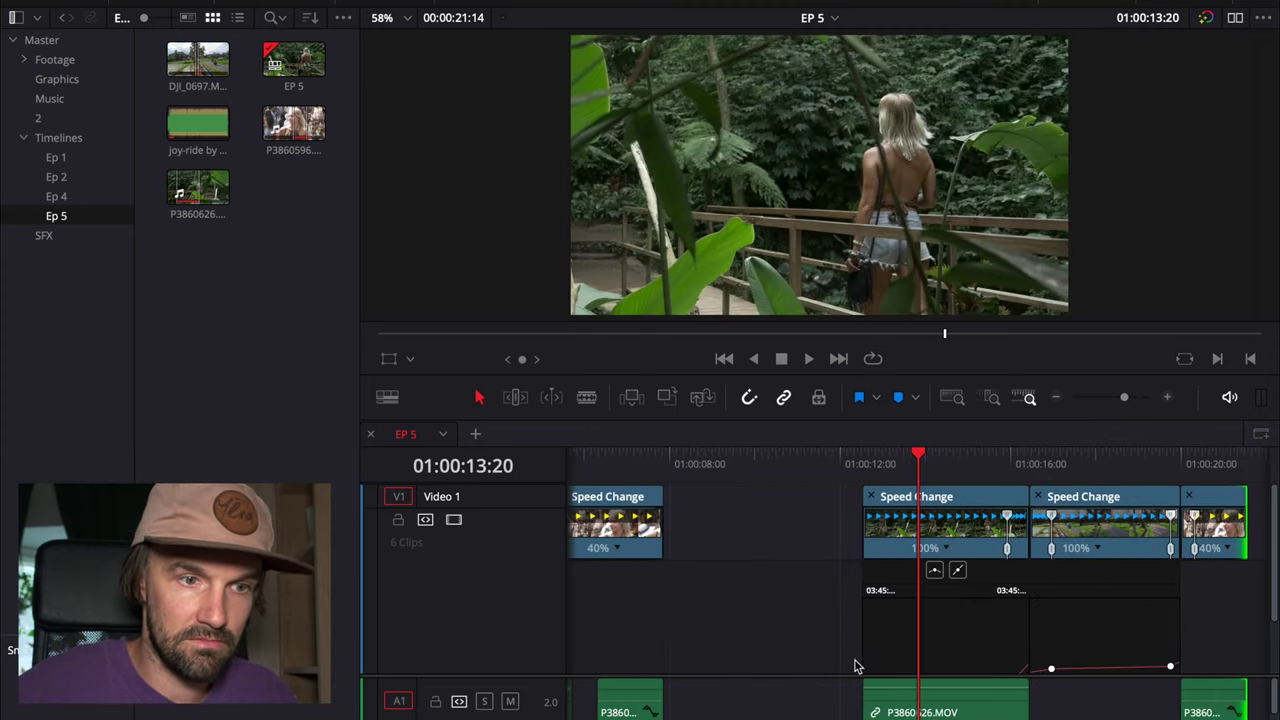
left_click(1203, 470)
key("ctrl+plus")
key("ctrl+plus")
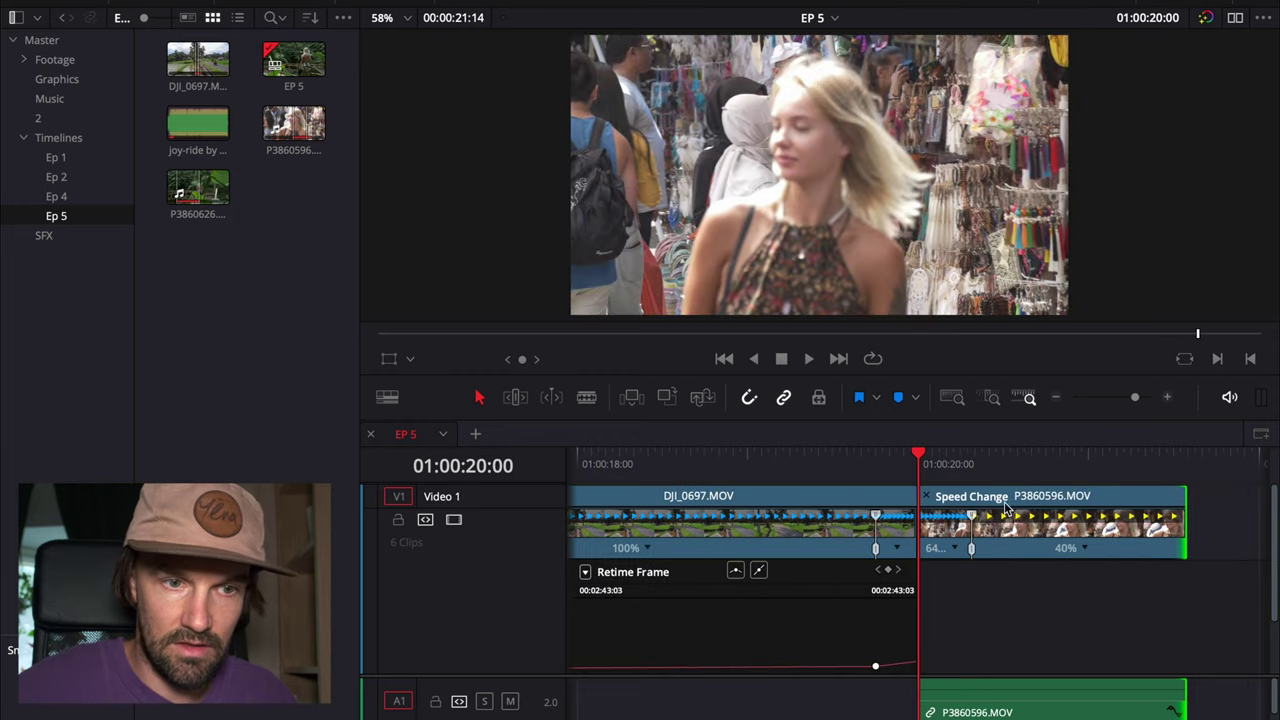
right_click(1013, 498)
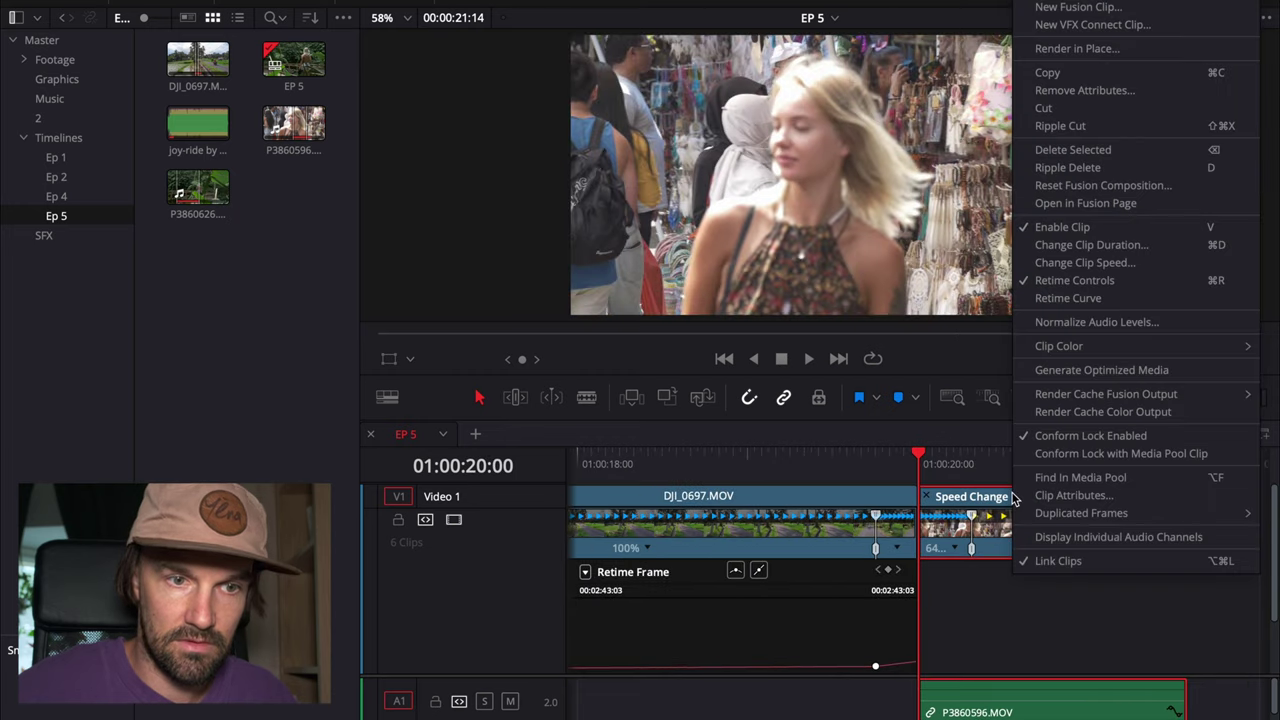
left_click(1068, 299)
left_click(975, 640)
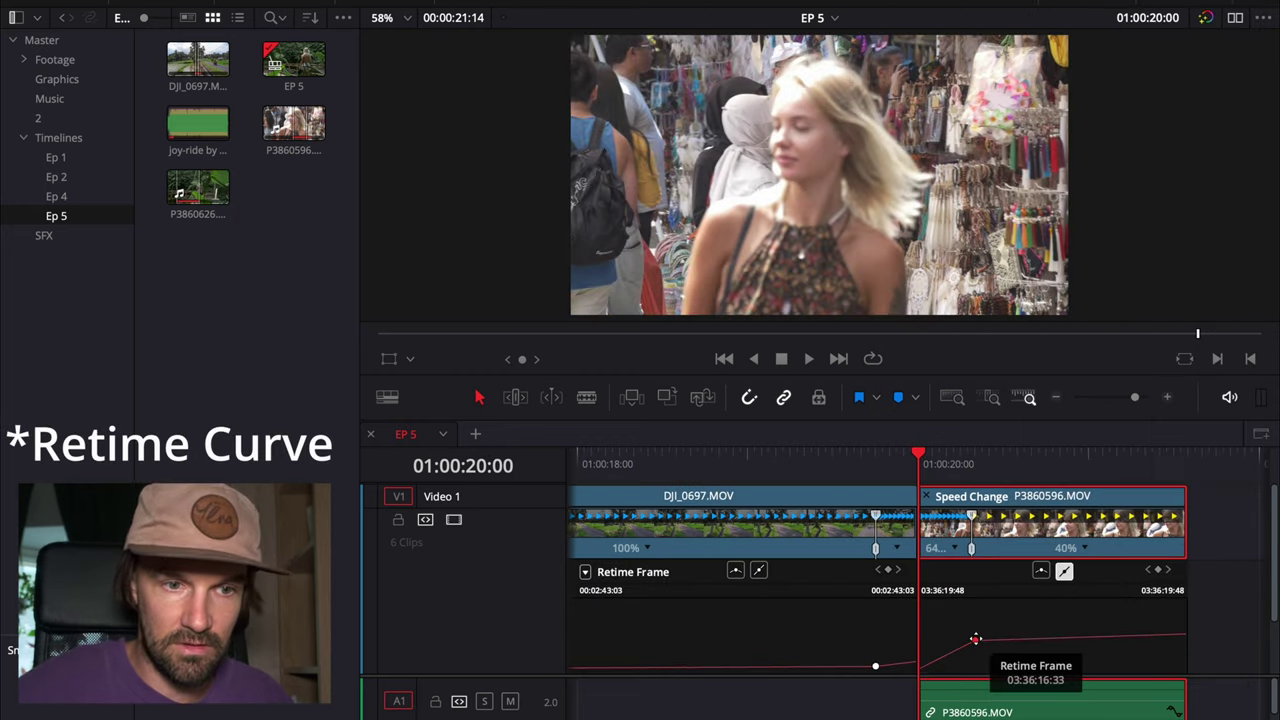
left_click(1041, 571)
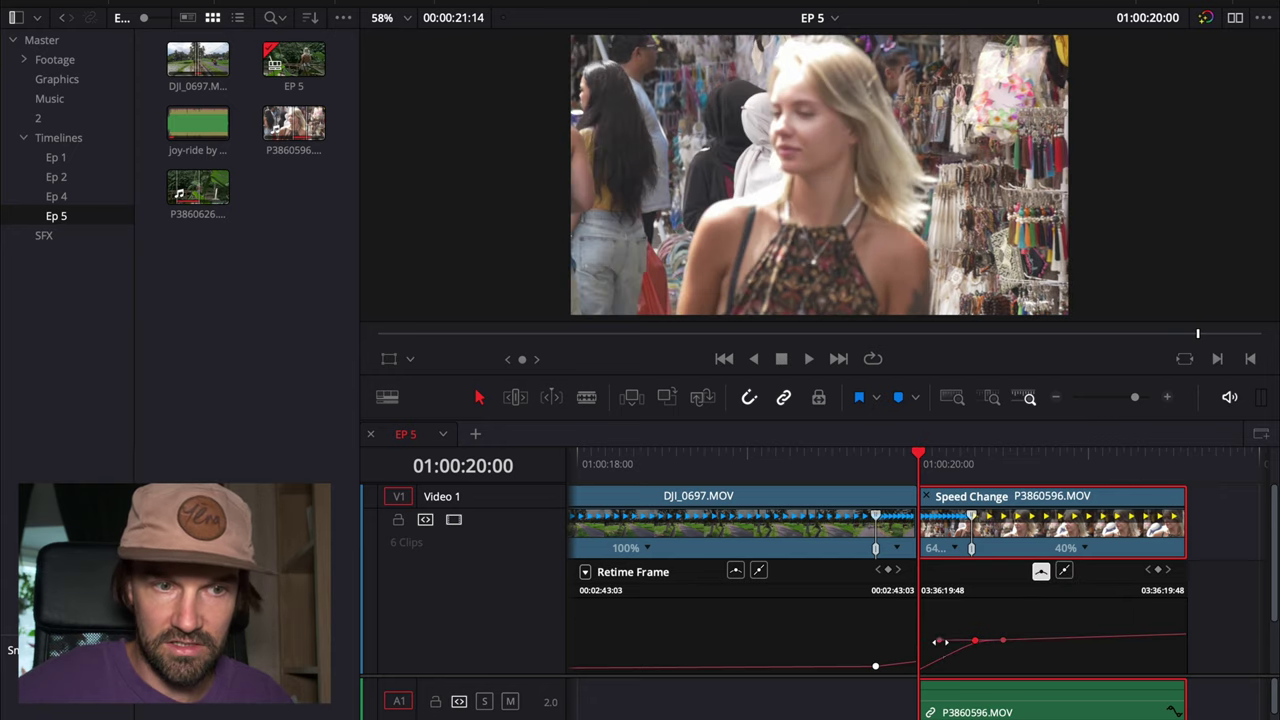
- Move the playhead back to the start of the timeline to review the eased ramp
left_click_drag(903, 463, 884, 466)
scroll(932, 494, "down", 2)
scroll(932, 494, "down", 5)
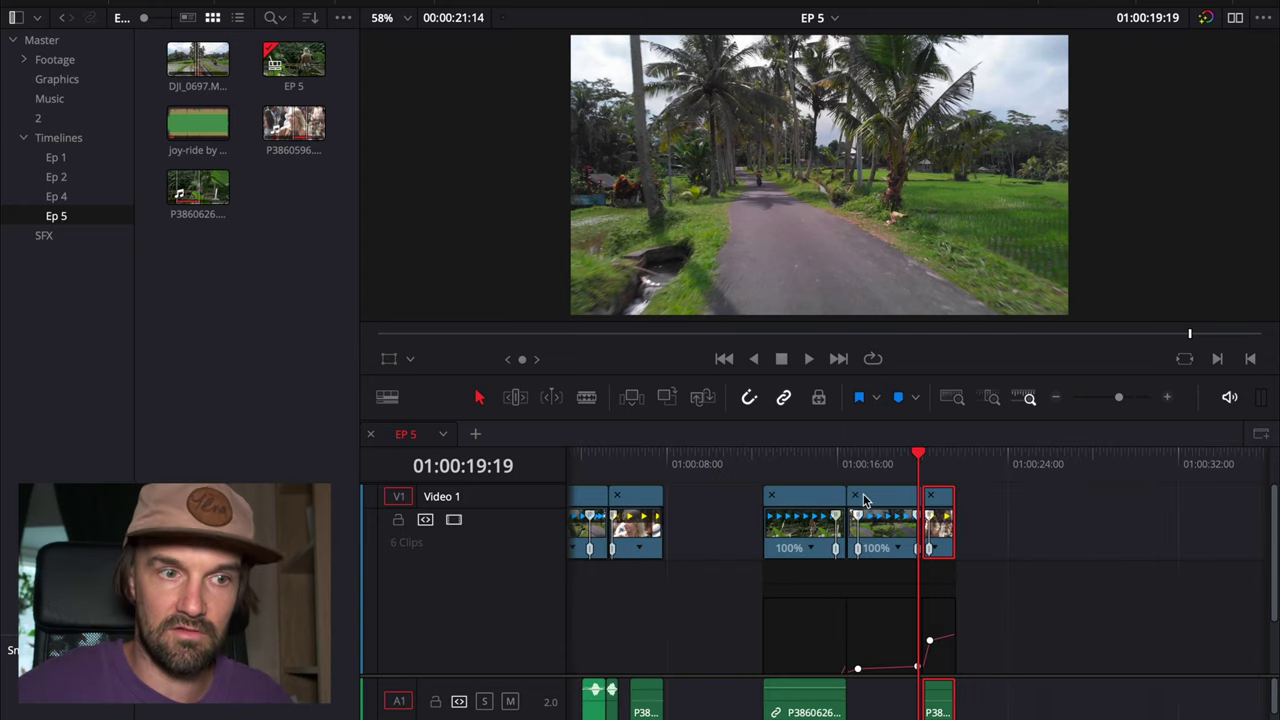
scroll(840, 494, "up", 5)
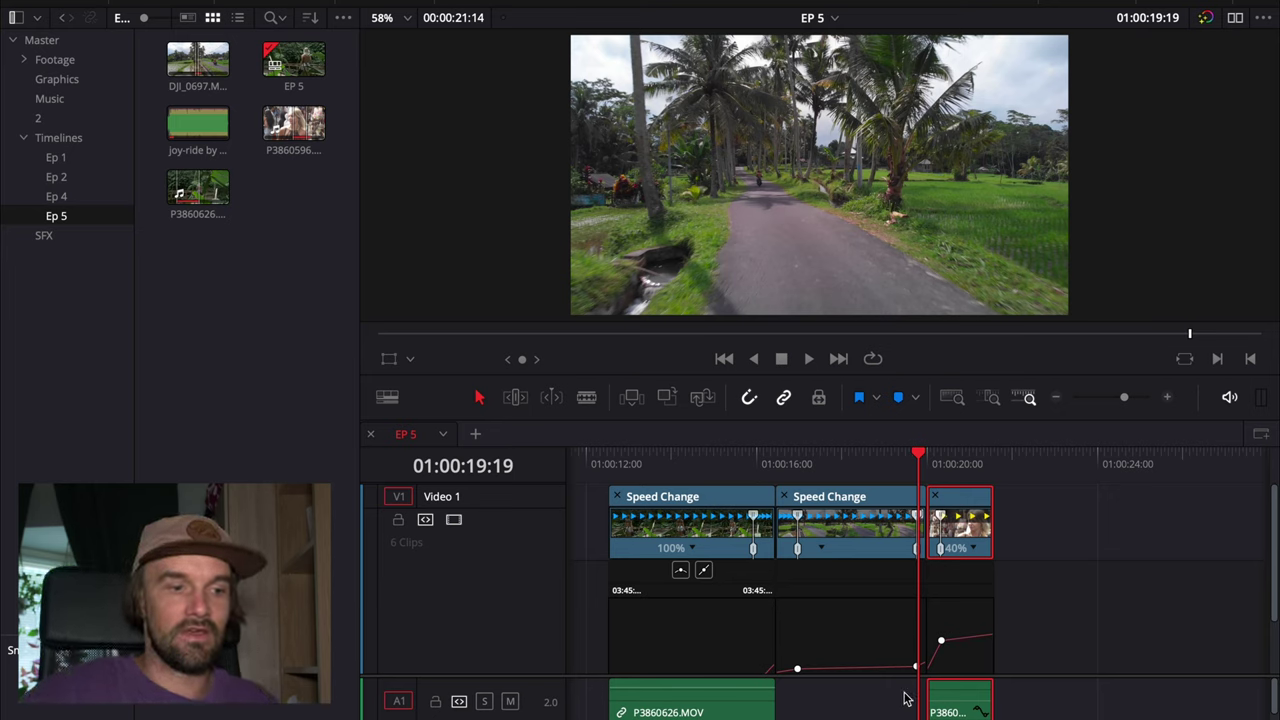
scroll(814, 580, "down", 5)
left_click_drag(617, 466, 545, 467)
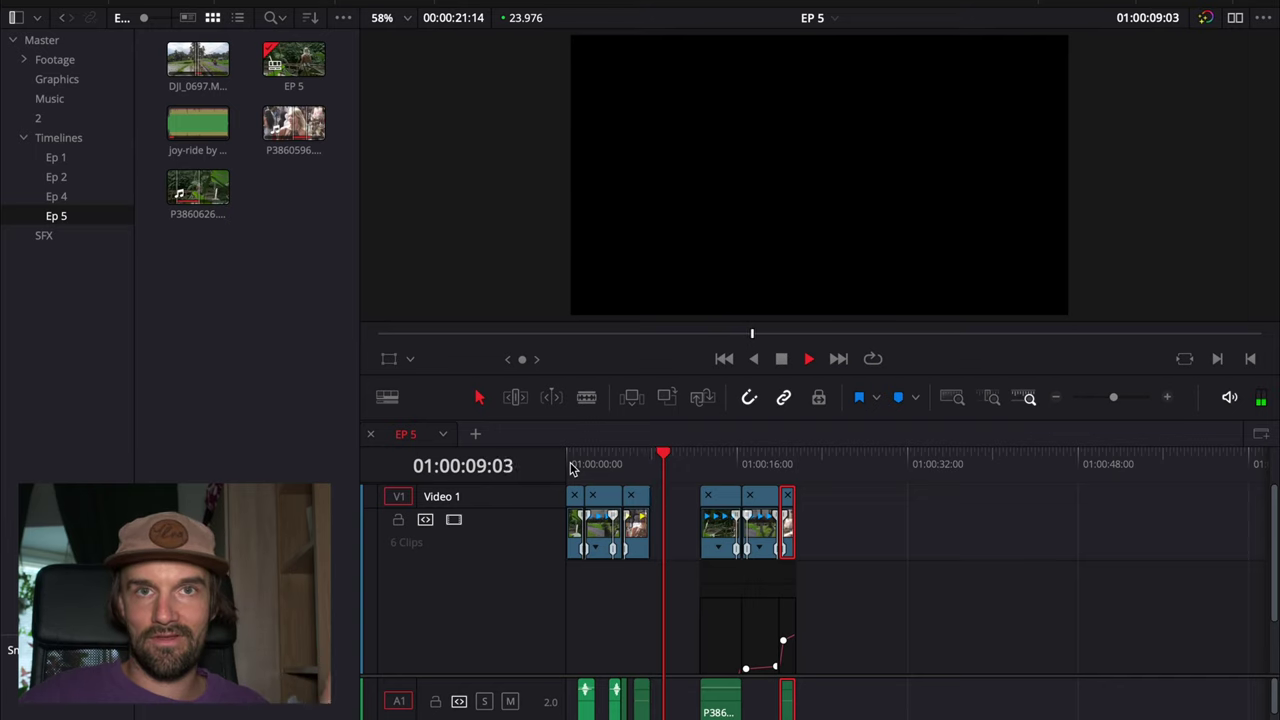
key("space")
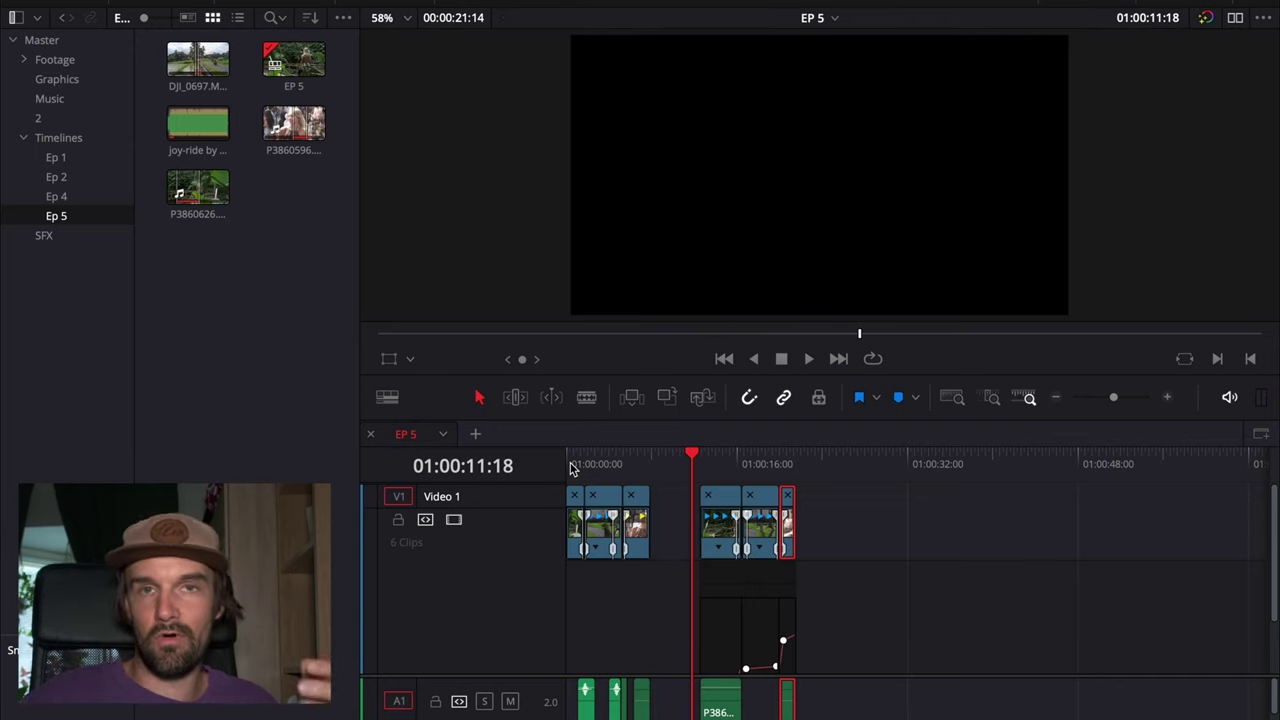